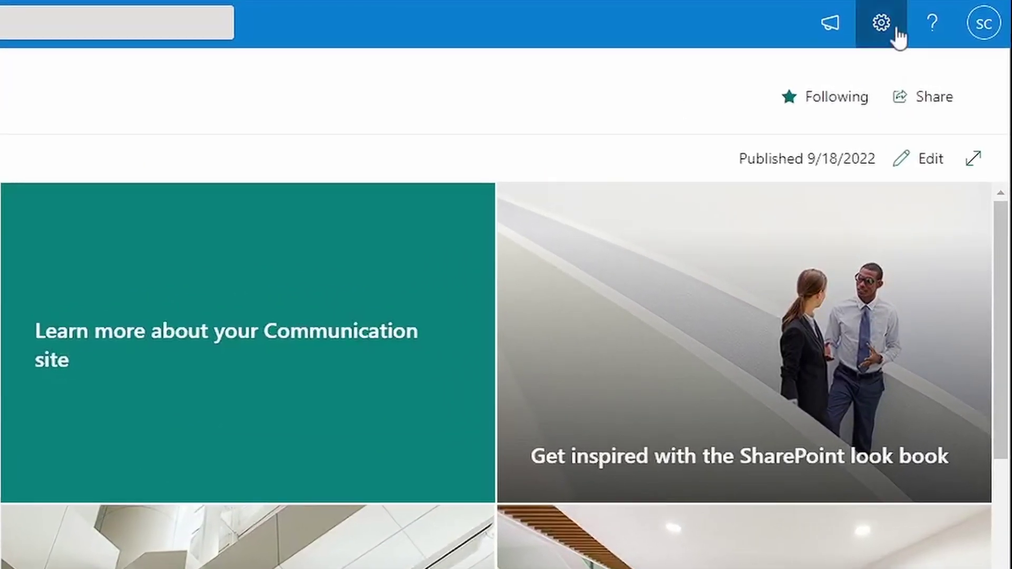
# Go through Site settings to the Site content types gallery and look over the list.
pyautogui.click(896, 31)
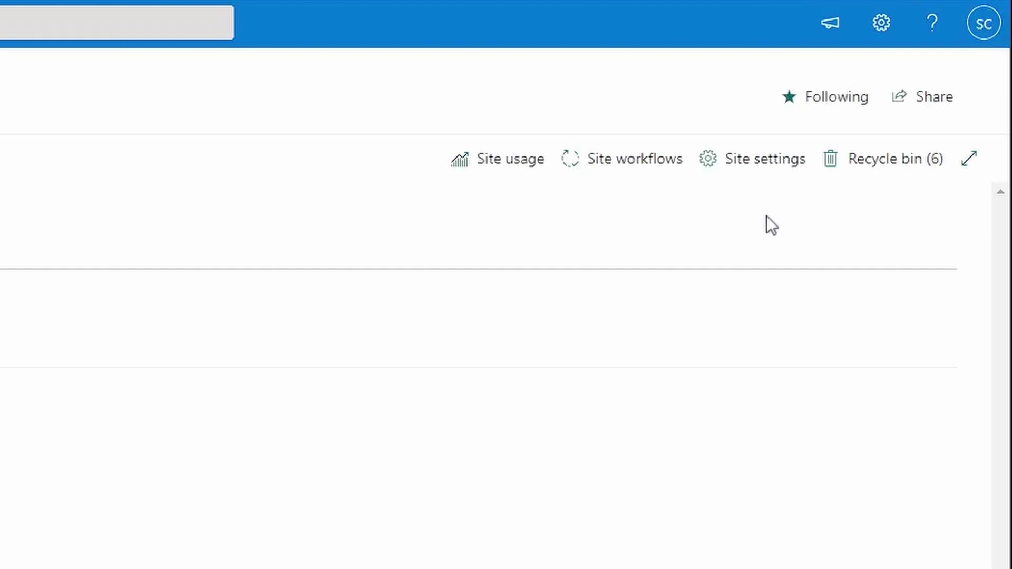
pyautogui.click(745, 172)
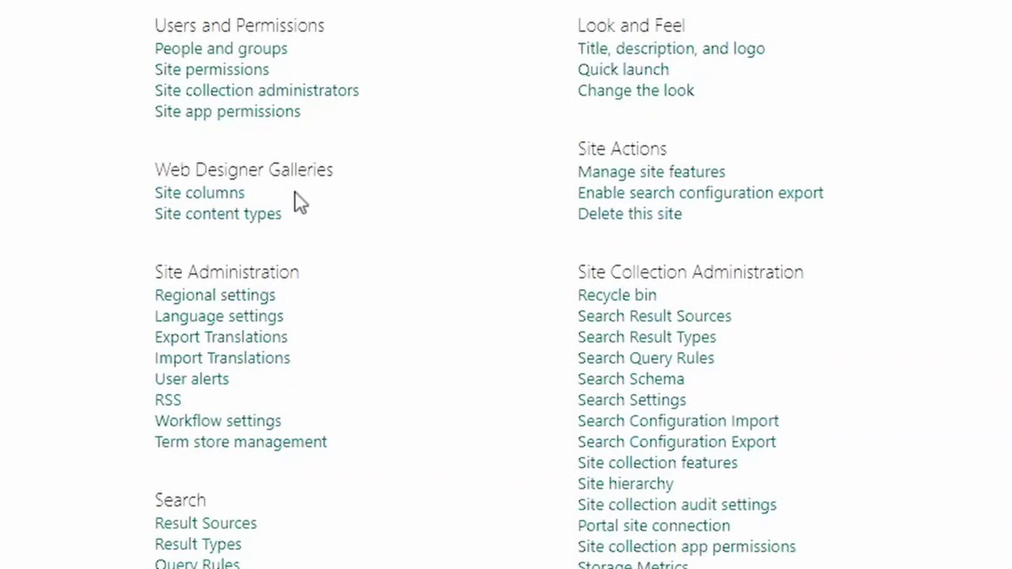
pyautogui.click(274, 213)
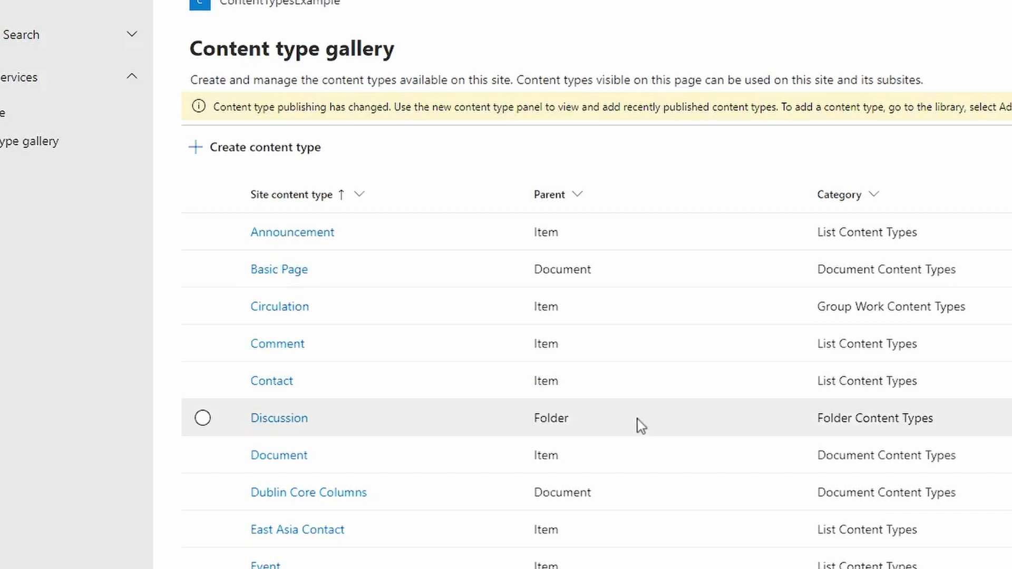
pyautogui.scroll(-20, 652, 470)
pyautogui.scroll(9, 653, 471)
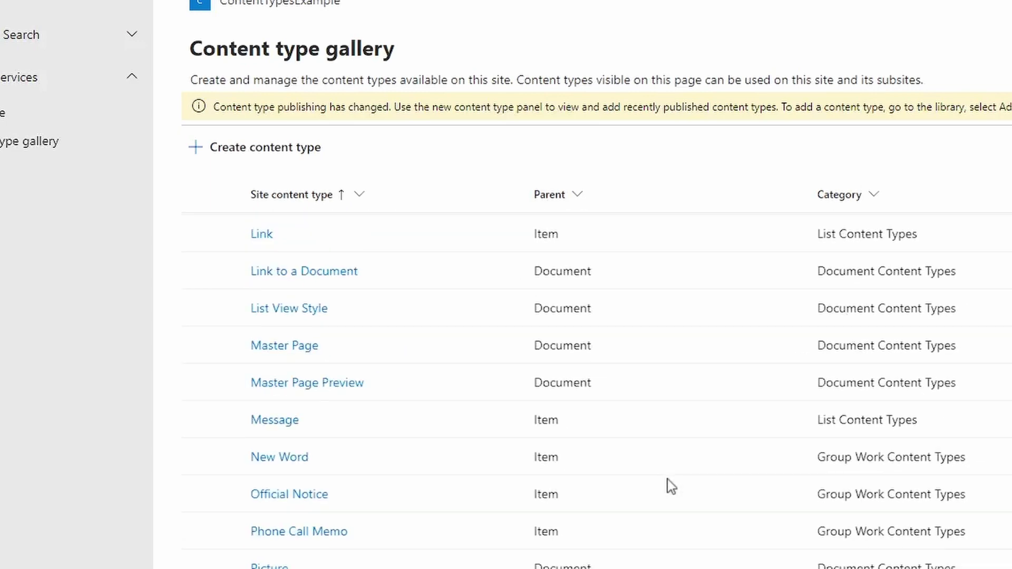
pyautogui.scroll(10, 668, 479)
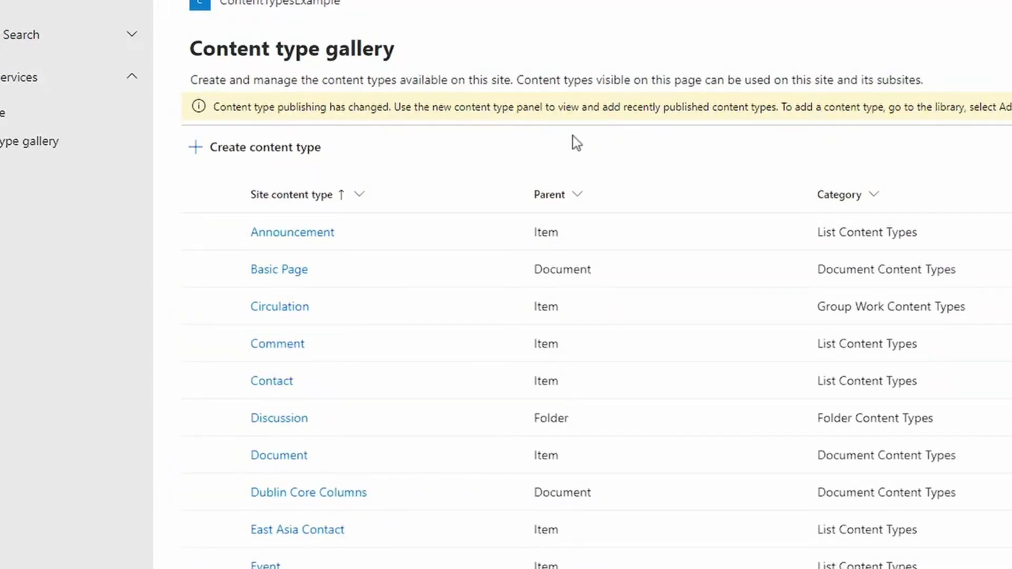
# Start a new content type named Presentation in the Custom Content Types category.
pyautogui.click(302, 153)
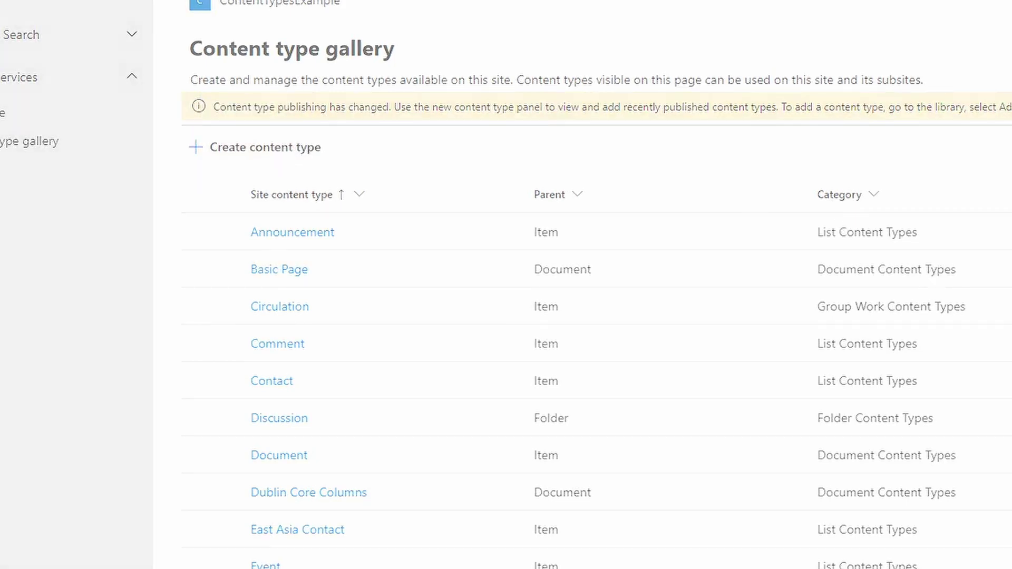
pyautogui.write('Pre')
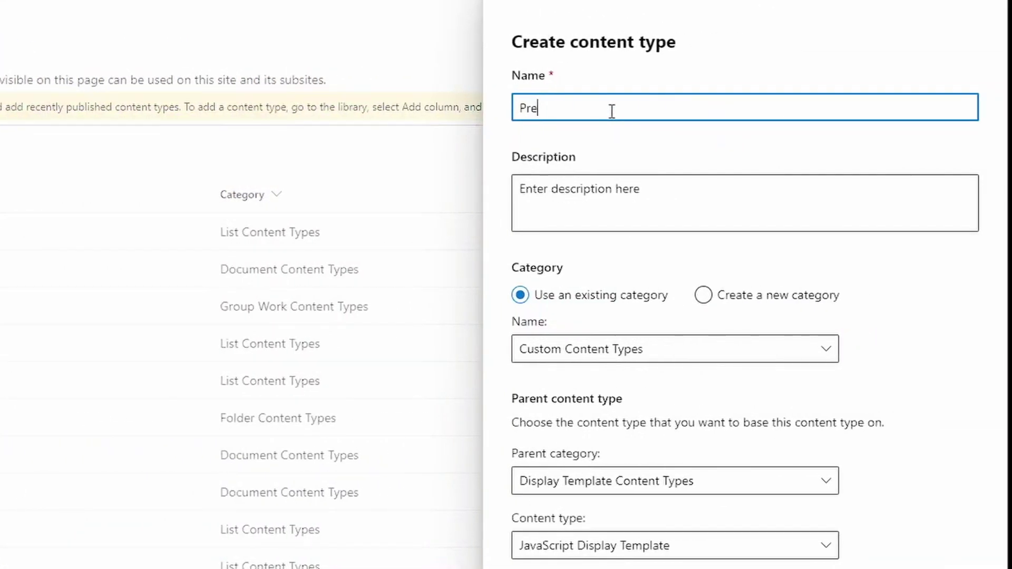
pyautogui.write('sentation')
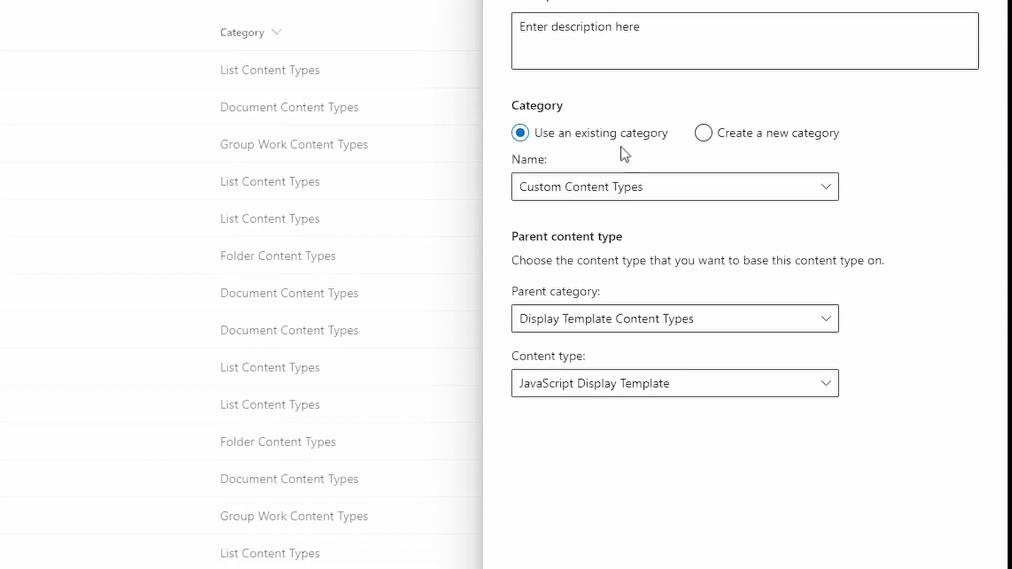
pyautogui.click(621, 150)
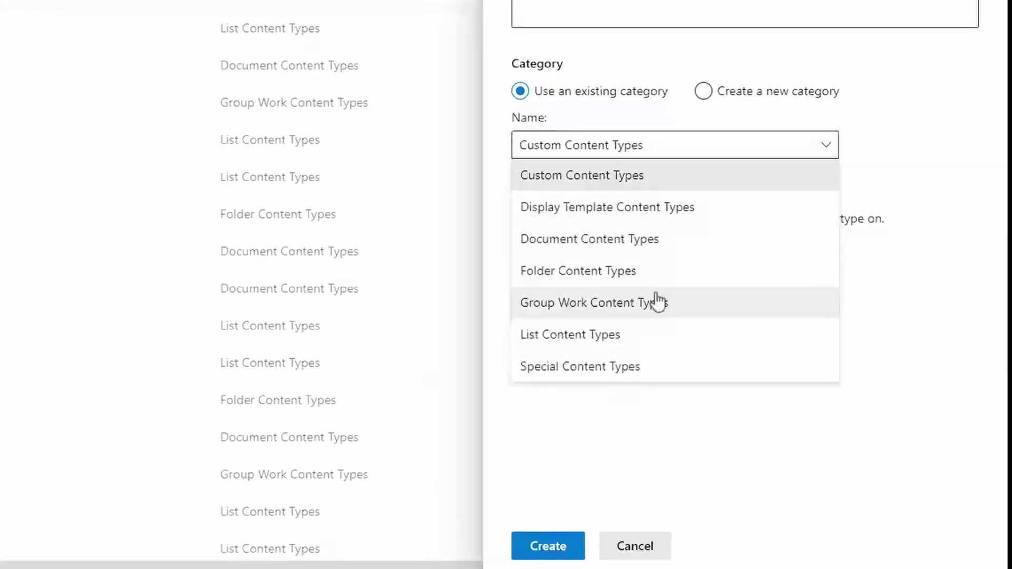
pyautogui.click(651, 179)
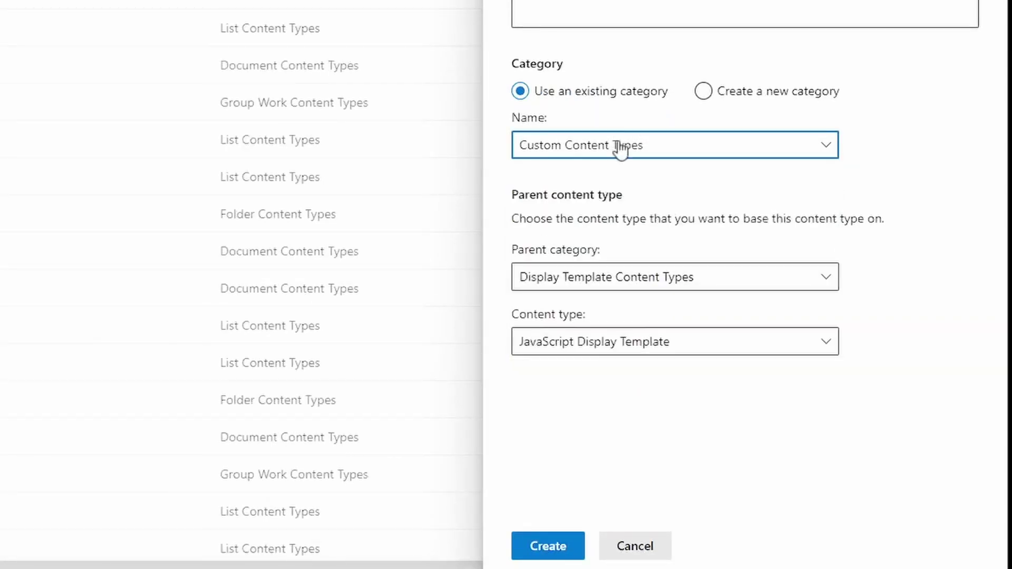
pyautogui.click(619, 150)
pyautogui.click(646, 125)
pyautogui.click(639, 240)
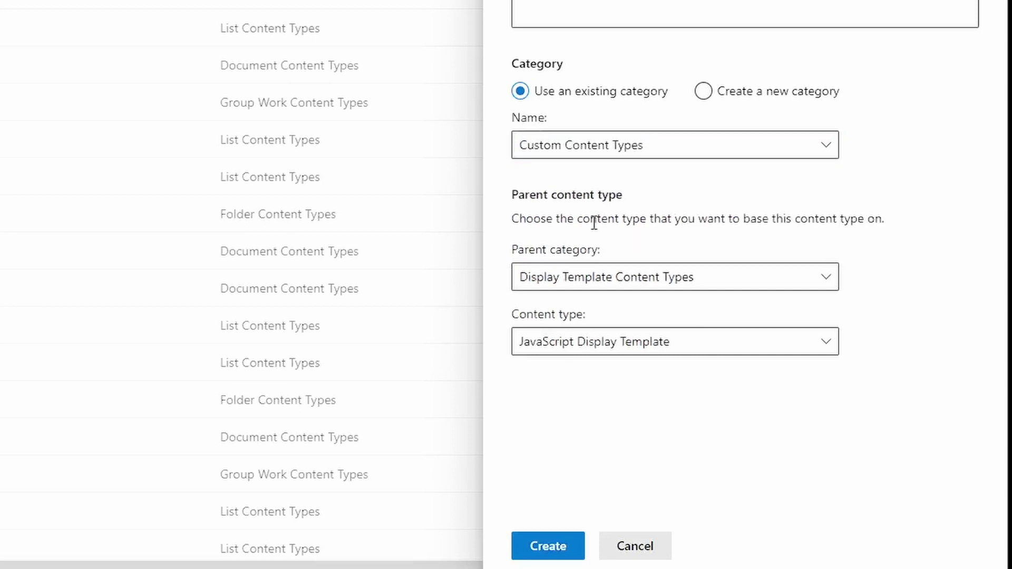
# Set its parent to Document Content Types › Document.
pyautogui.click(673, 280)
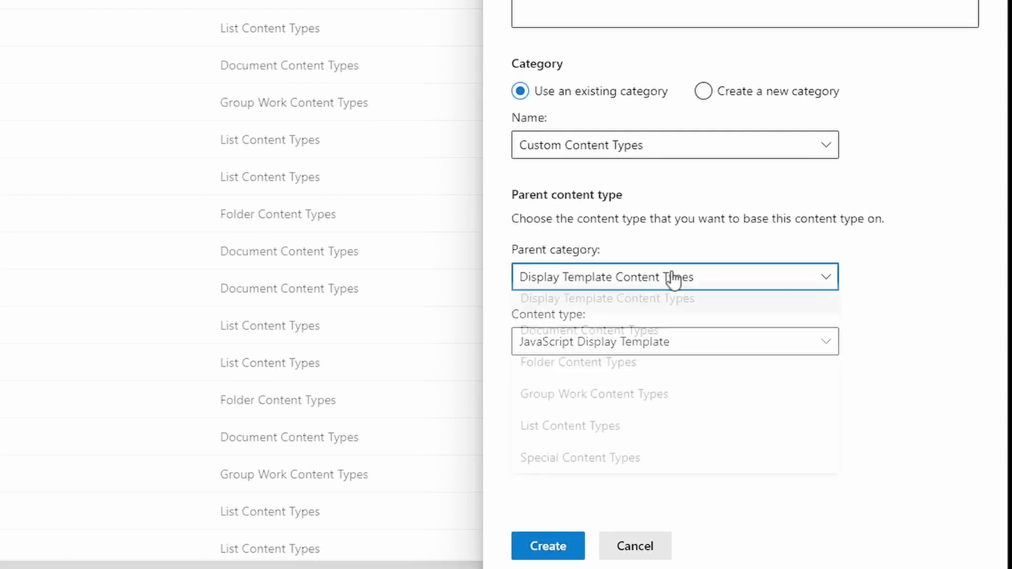
pyautogui.click(572, 349)
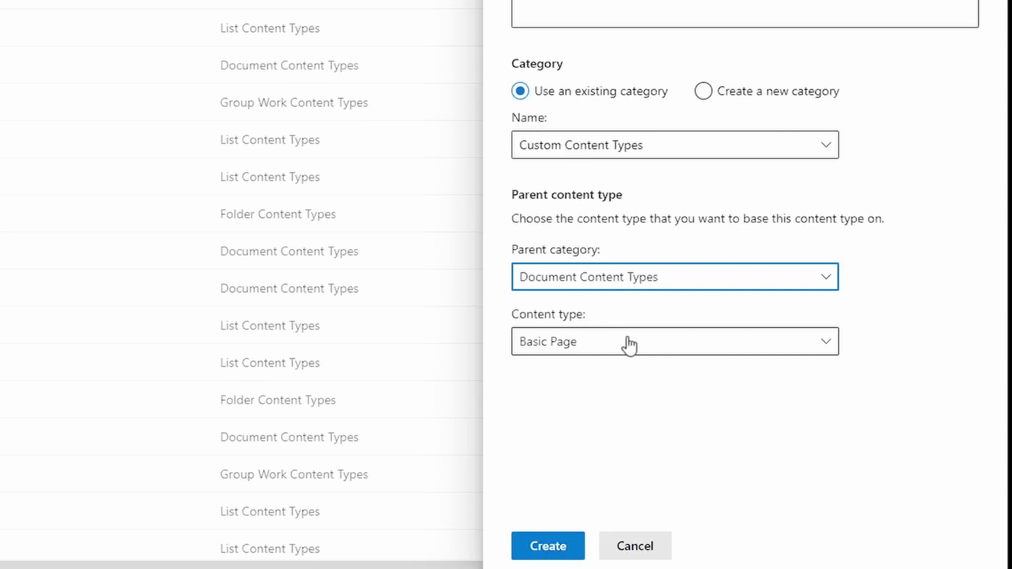
pyautogui.click(629, 344)
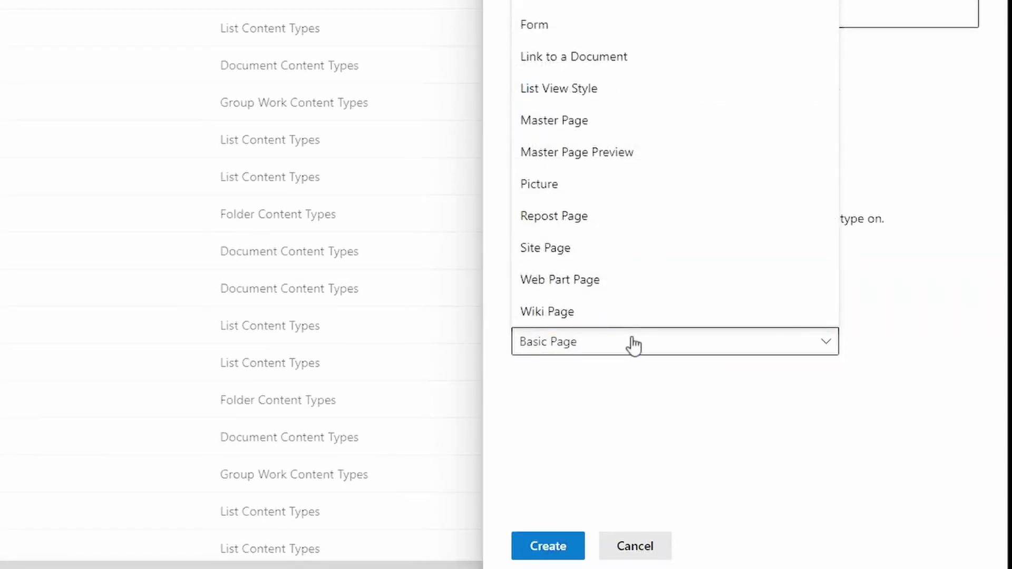
pyautogui.click(548, 4)
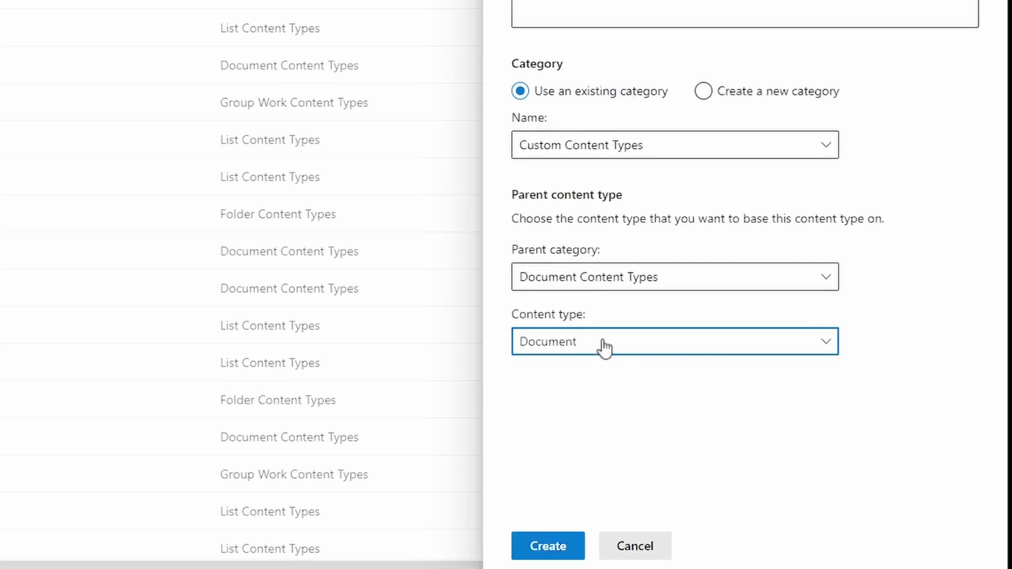
# Create the Presentation content type and start a new site column named Topic.
pyautogui.click(555, 549)
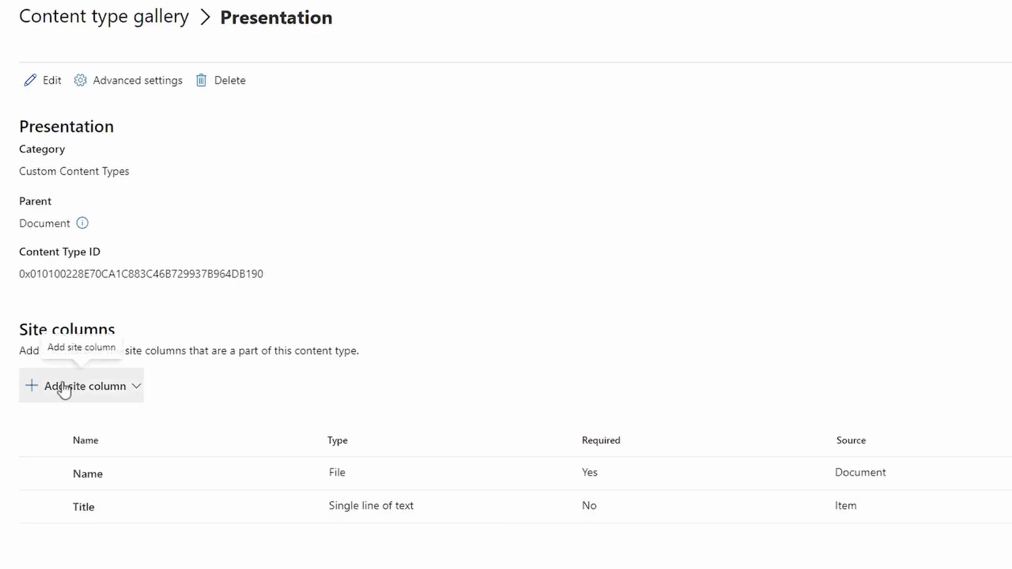
pyautogui.click(126, 391)
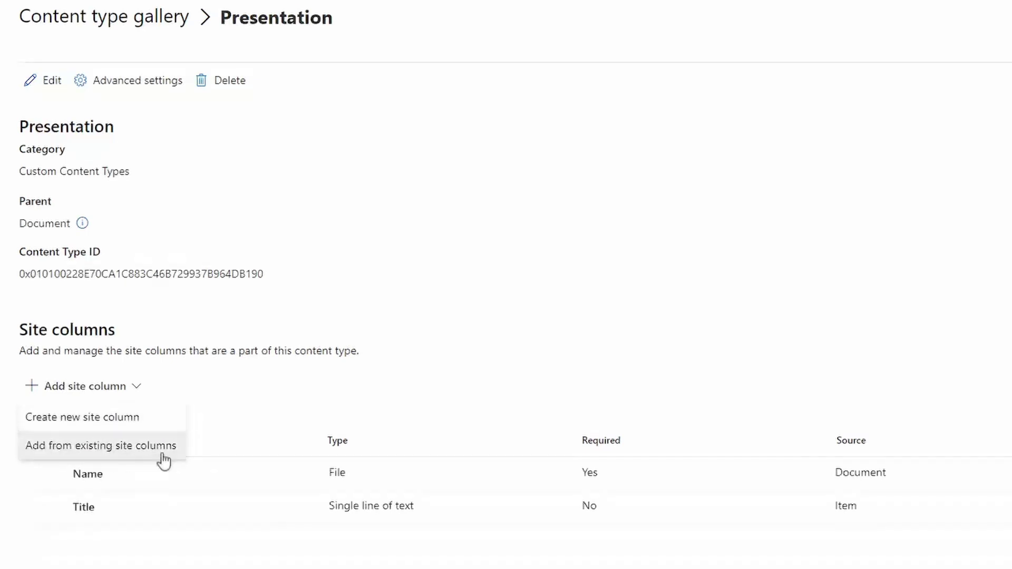
pyautogui.click(179, 376)
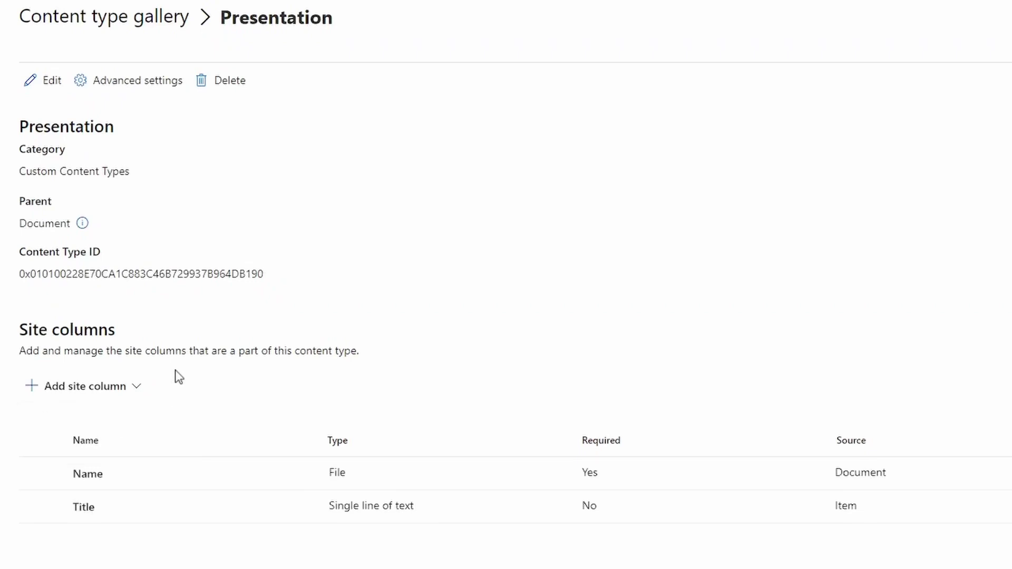
pyautogui.click(138, 389)
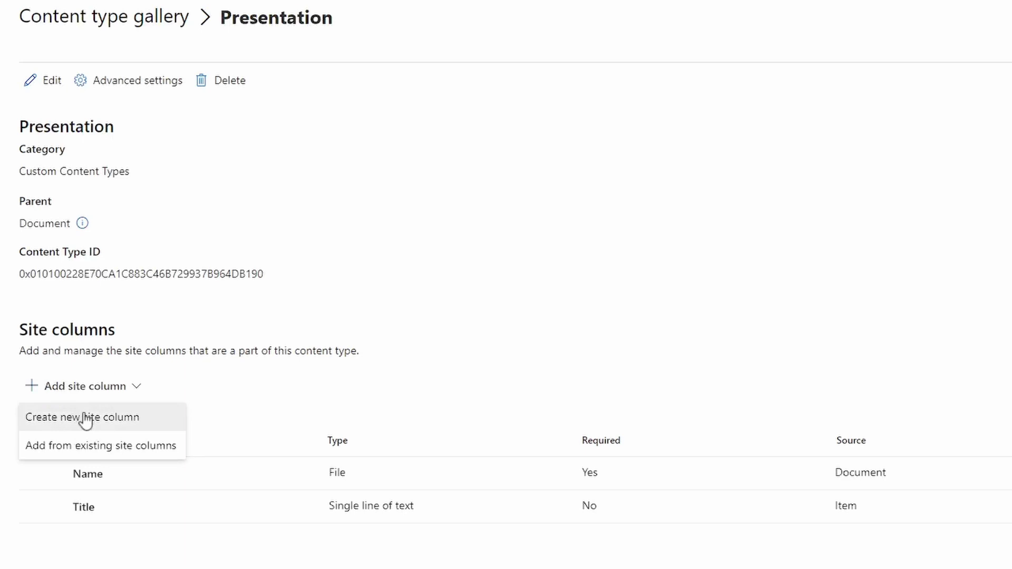
pyautogui.click(85, 421)
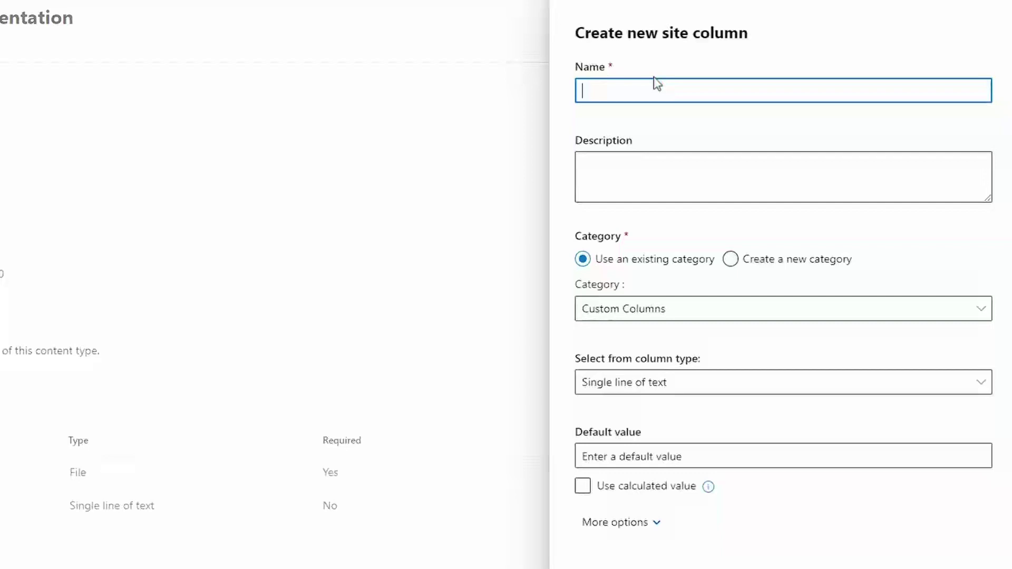
pyautogui.write('Topic')
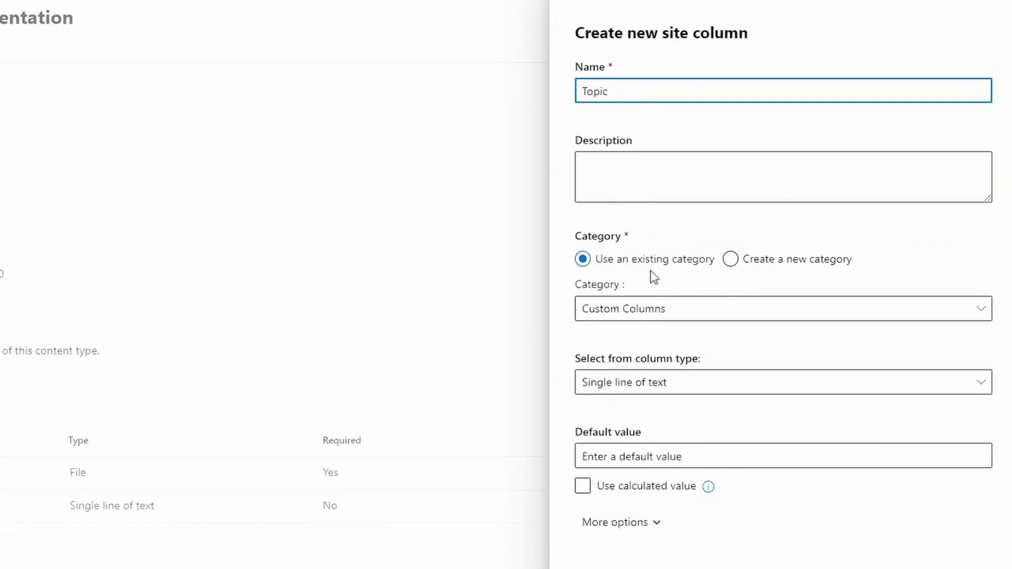
# Keep Topic in Custom Columns with the Single line of text type.
pyautogui.click(669, 308)
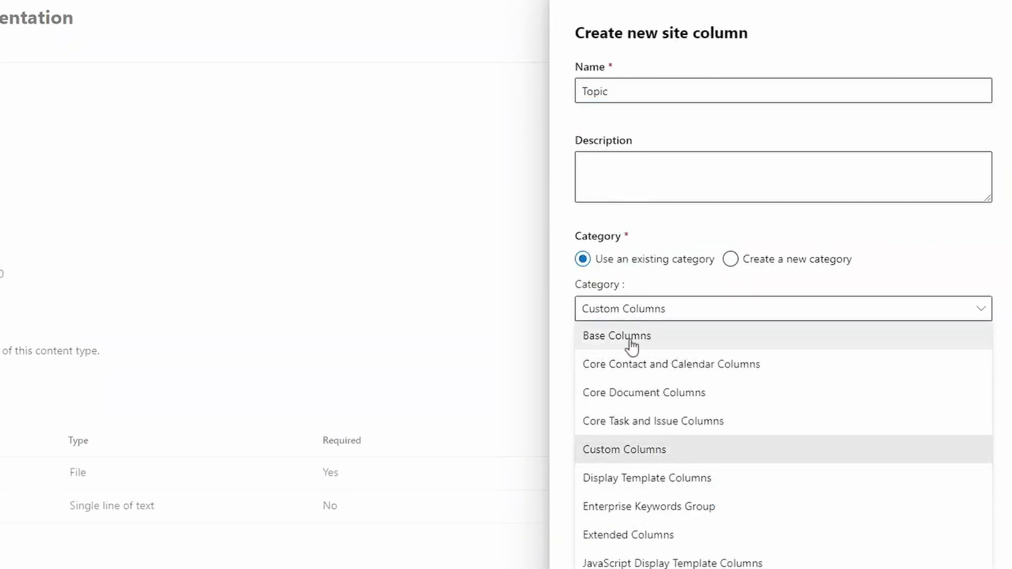
pyautogui.click(701, 287)
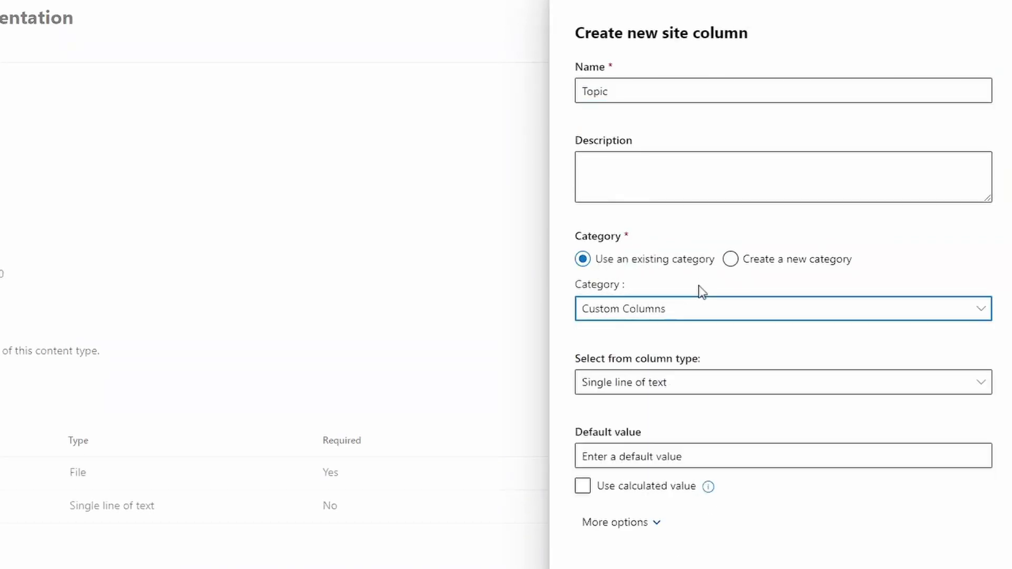
pyautogui.click(665, 309)
pyautogui.click(714, 383)
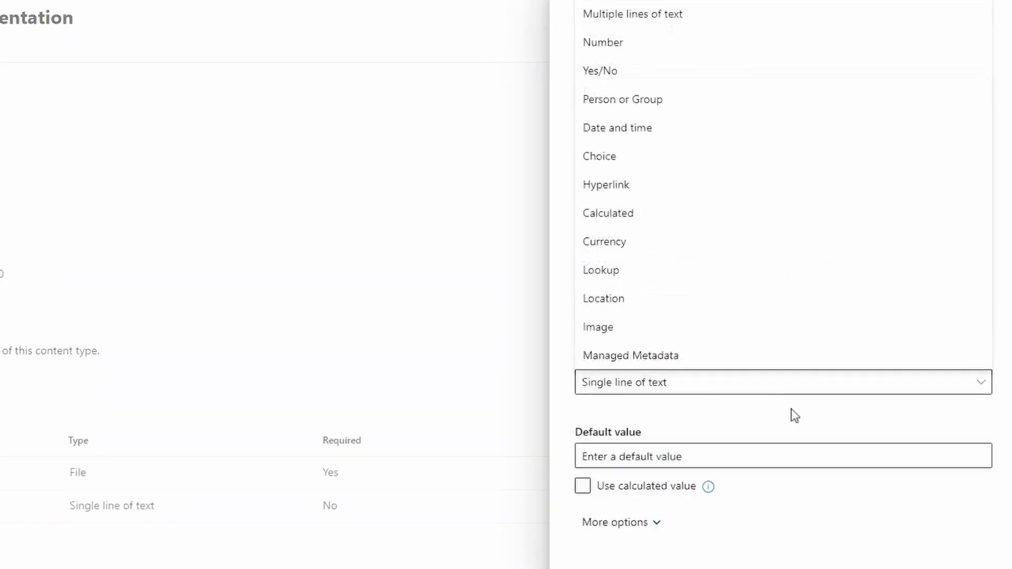
pyautogui.click(689, 394)
pyautogui.click(688, 394)
pyautogui.press('Escape')
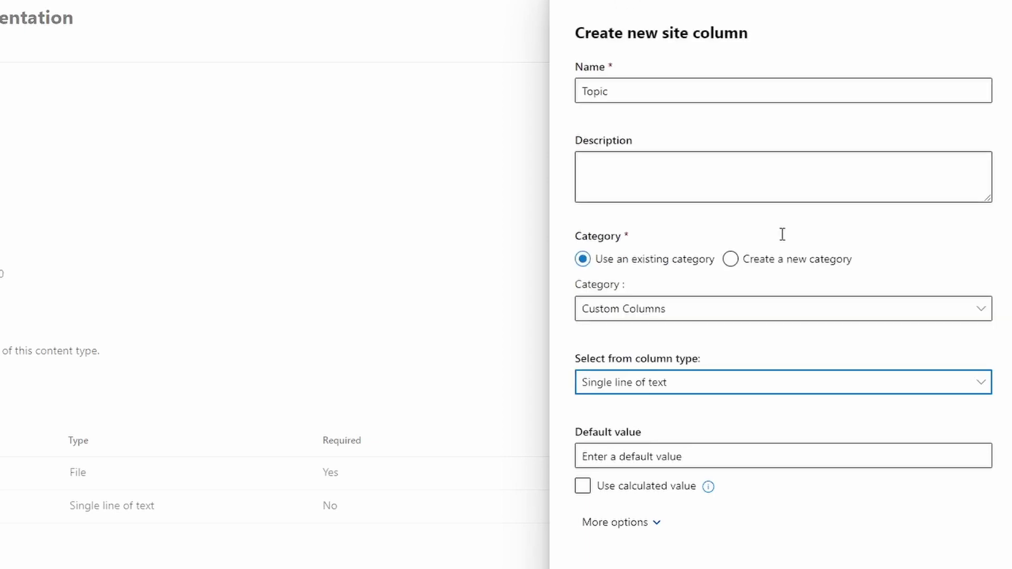
# Make the Topic column required and save it.
pyautogui.click(646, 523)
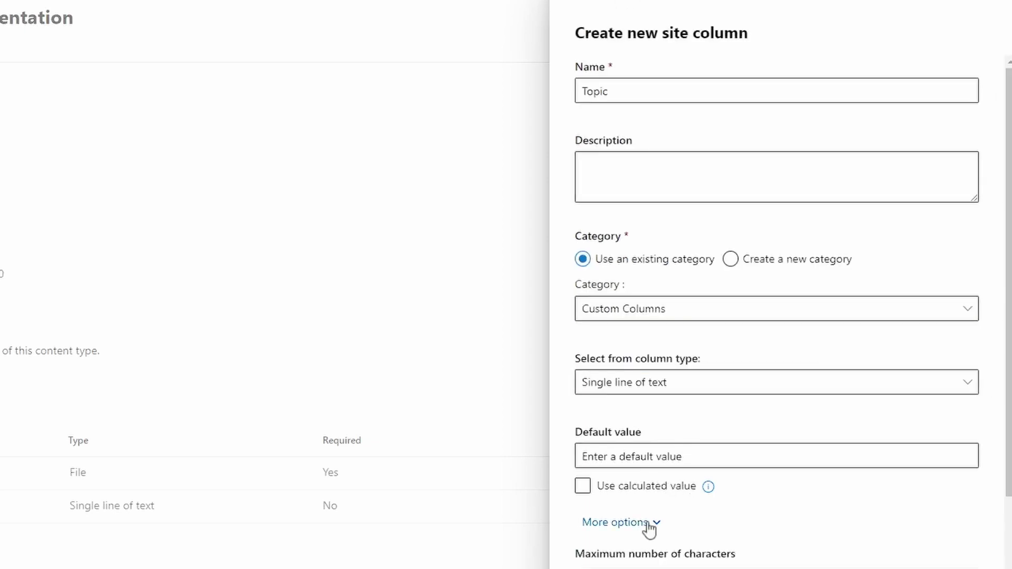
pyautogui.scroll(-3, 721, 529)
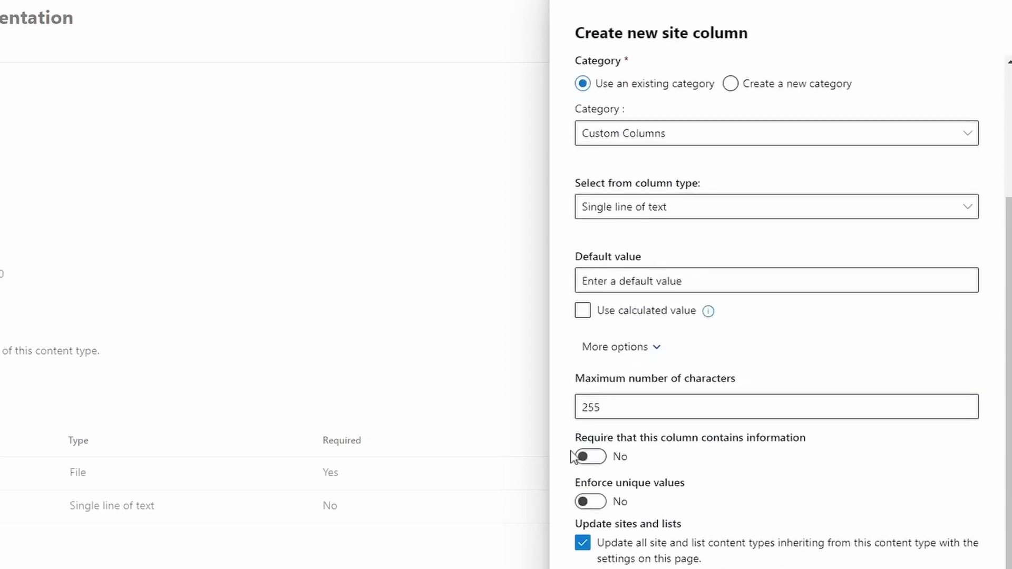
pyautogui.click(586, 457)
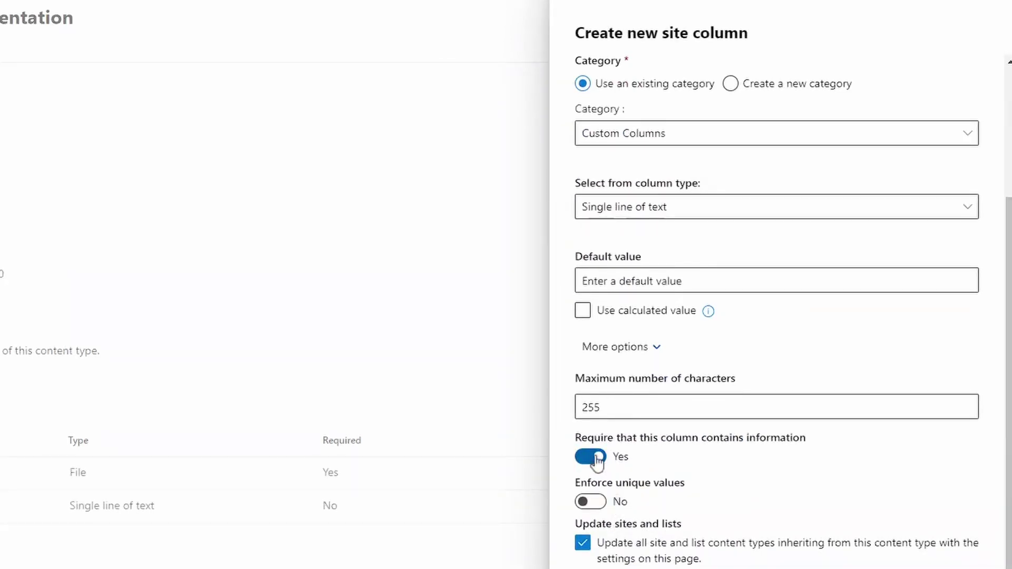
pyautogui.scroll(-2, 596, 458)
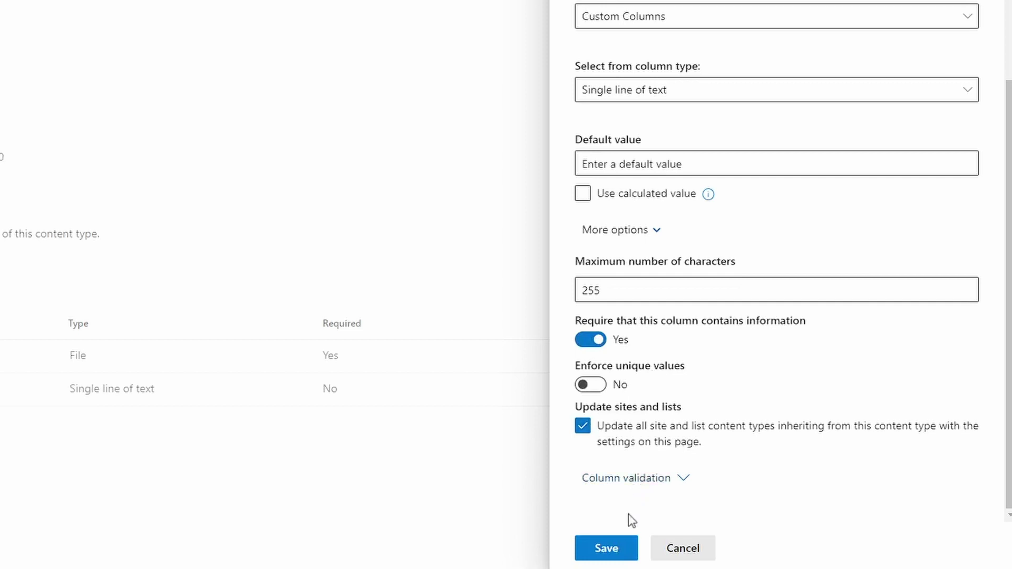
pyautogui.click(608, 549)
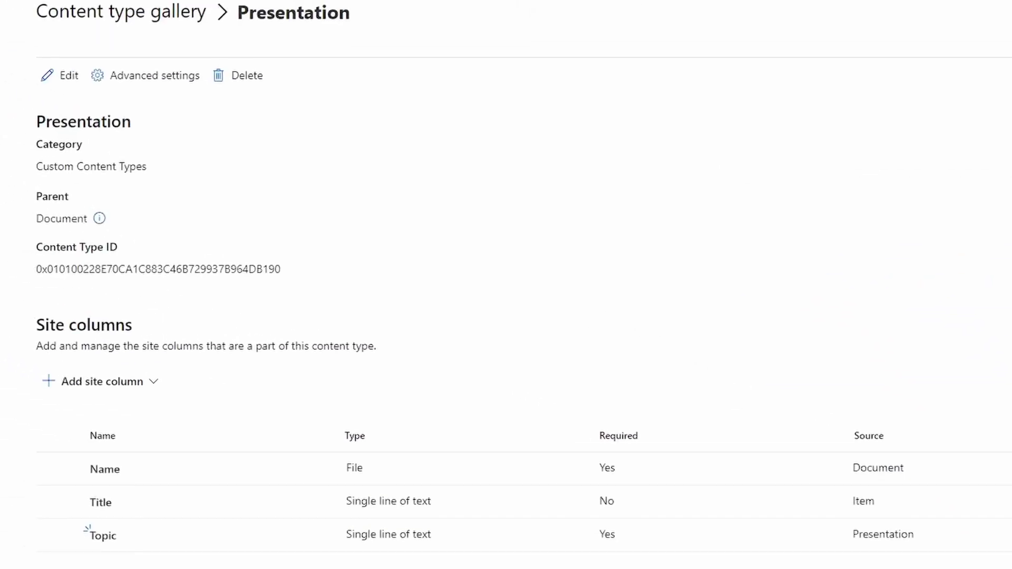
# Return to the content type gallery and start a new content type named Manual.
pyautogui.click(475, 547)
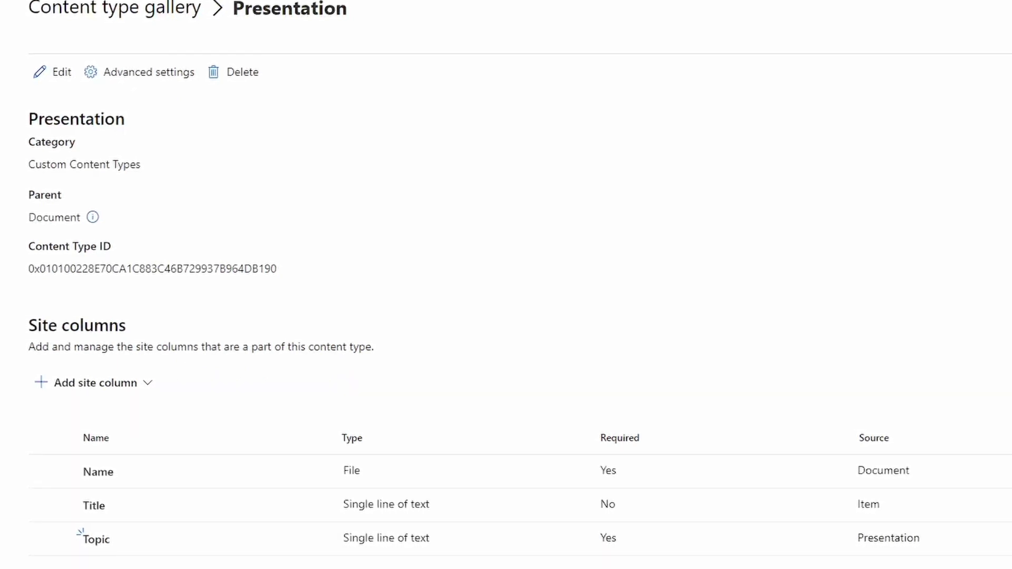
pyautogui.click(161, 10)
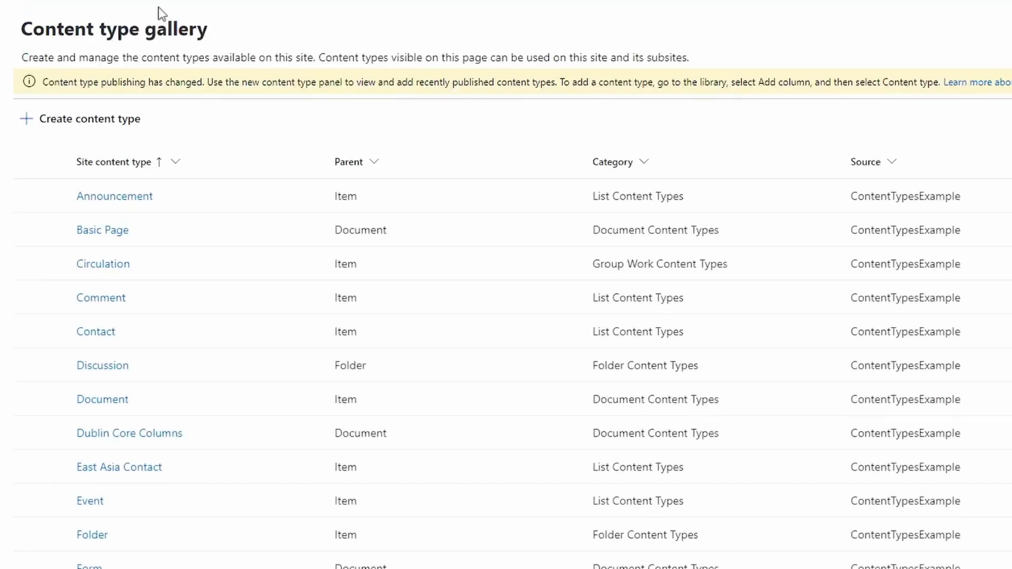
pyautogui.click(99, 120)
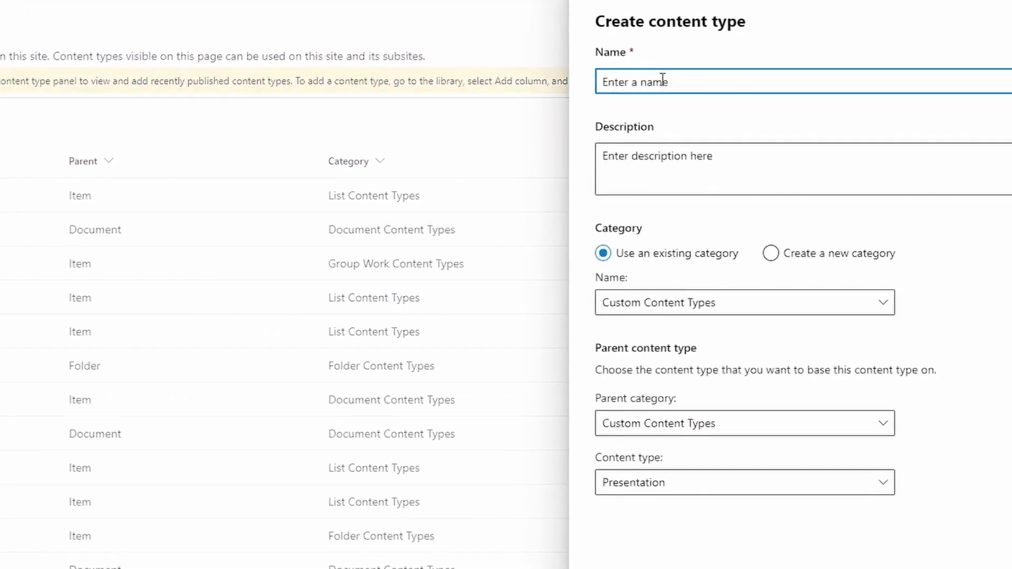
pyautogui.write('Manual')
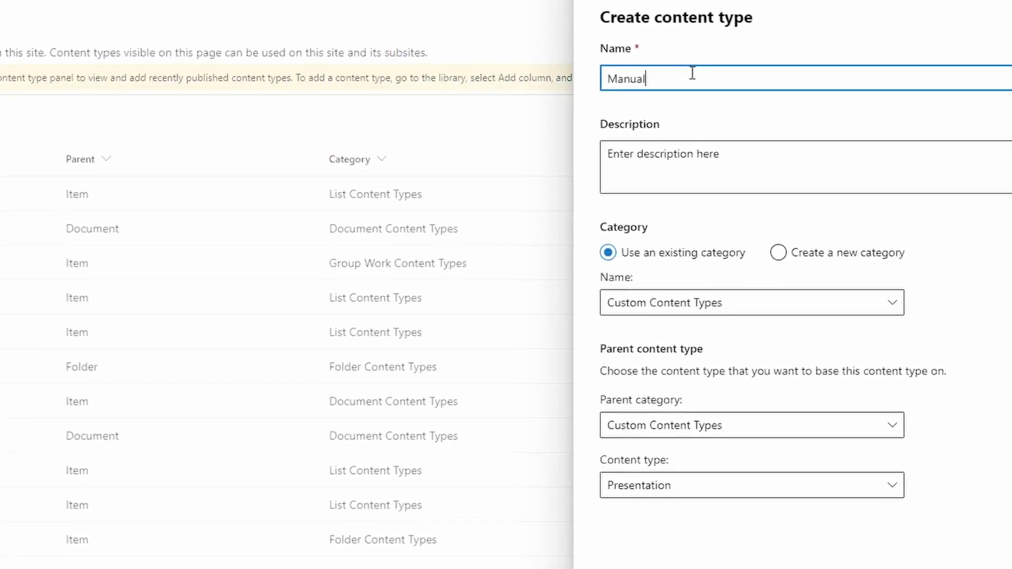
pyautogui.click(727, 218)
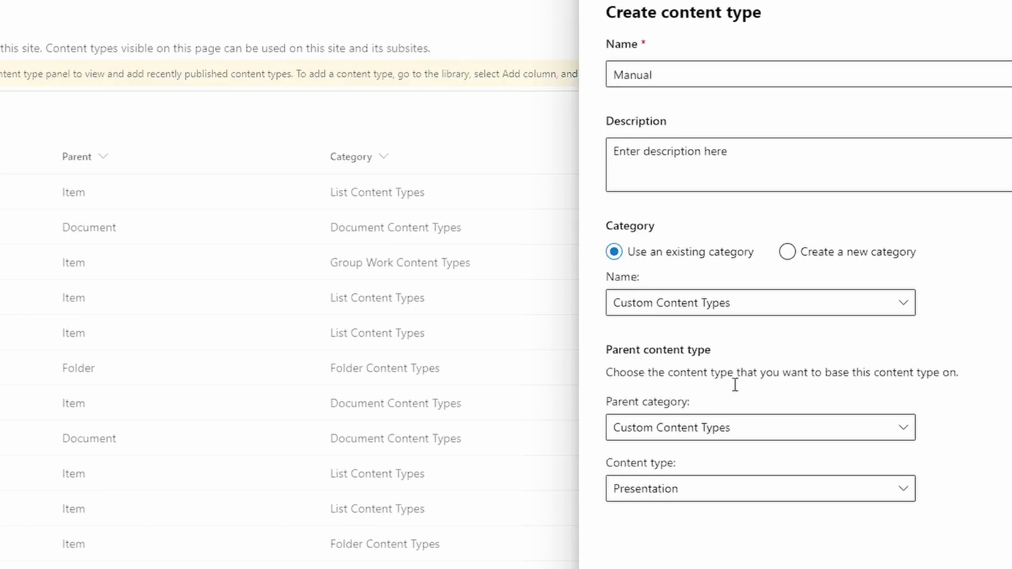
# Base Manual on Document Content Types › Document and create it.
pyautogui.click(725, 430)
pyautogui.click(641, 515)
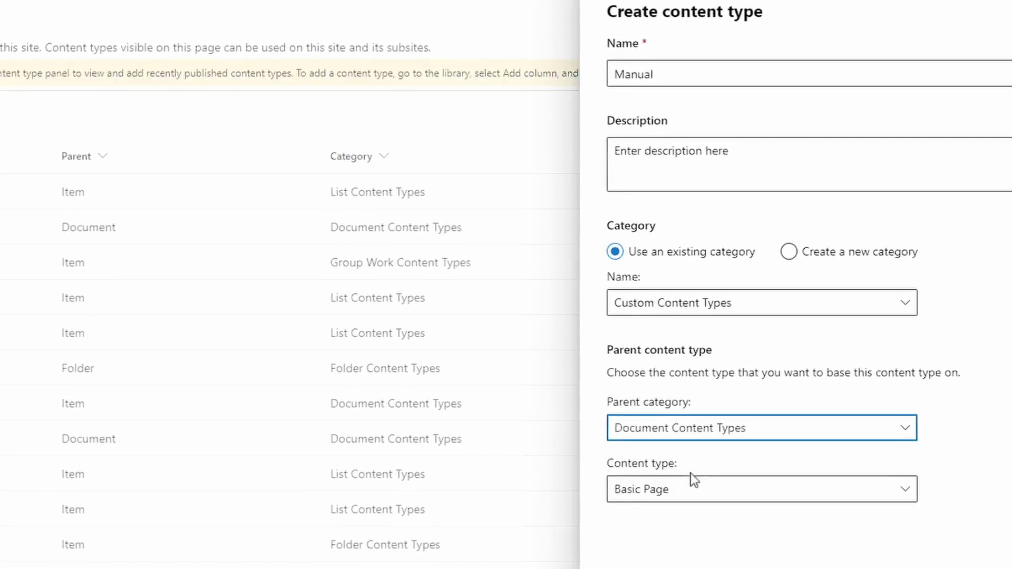
pyautogui.click(684, 489)
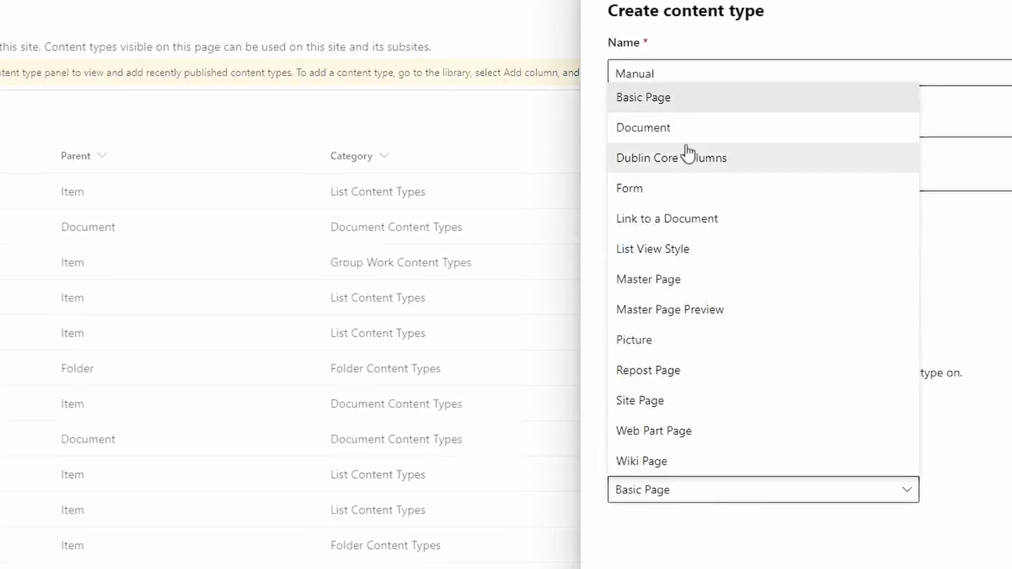
pyautogui.click(669, 129)
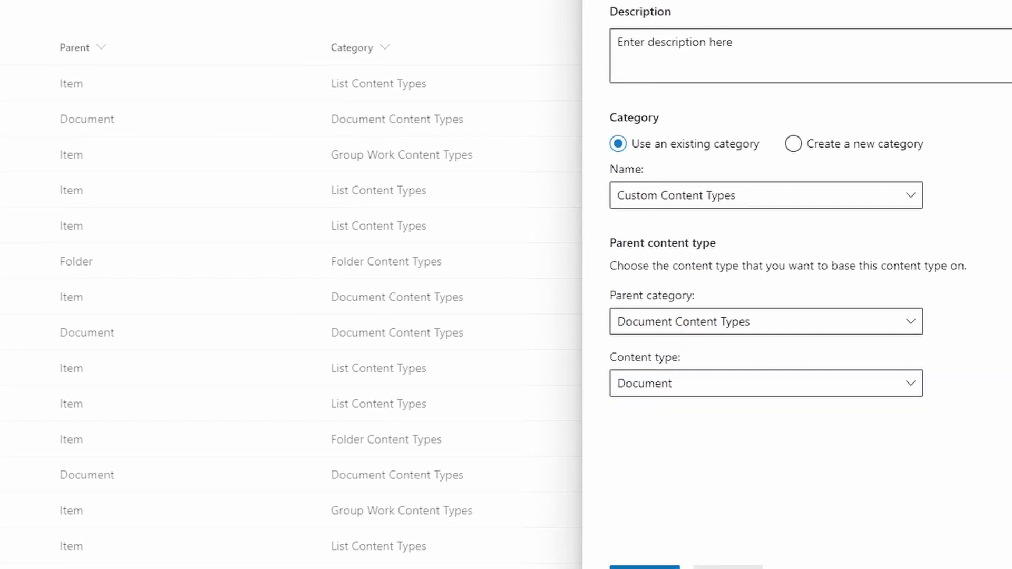
pyautogui.click(645, 567)
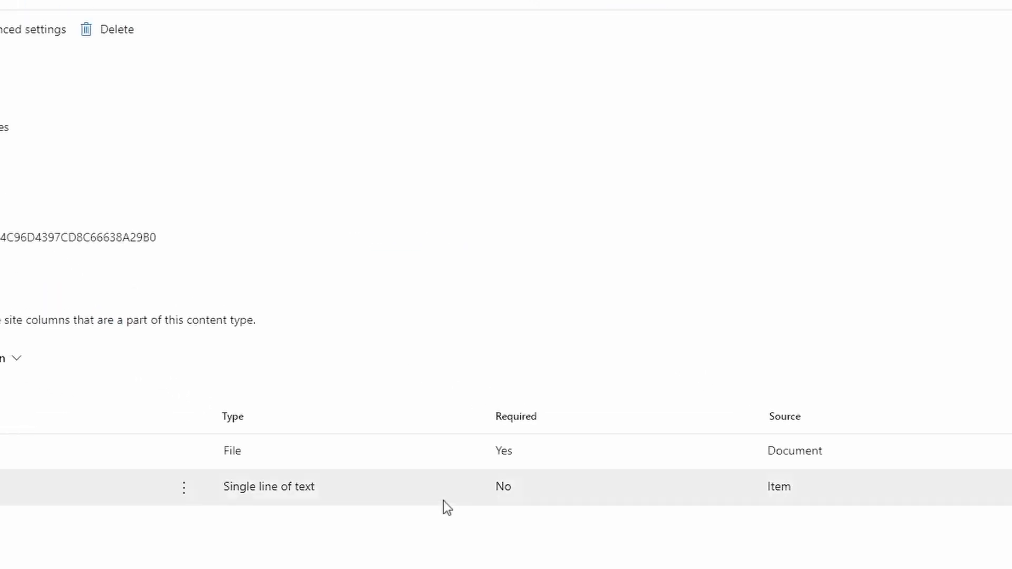
# Add a new required single-line text site column named Product to Manual.
pyautogui.click(74, 407)
pyautogui.click(79, 436)
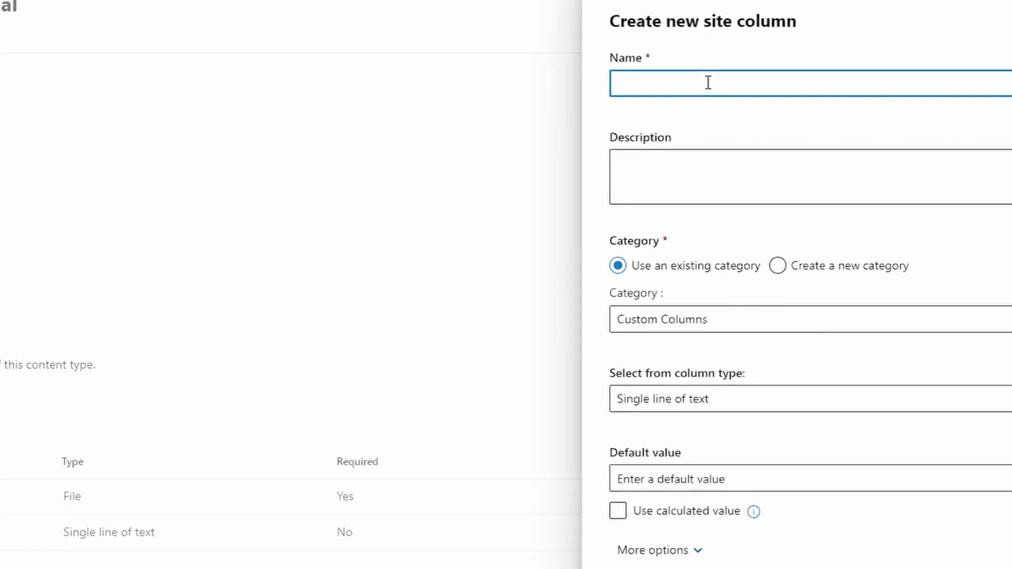
pyautogui.write('Product')
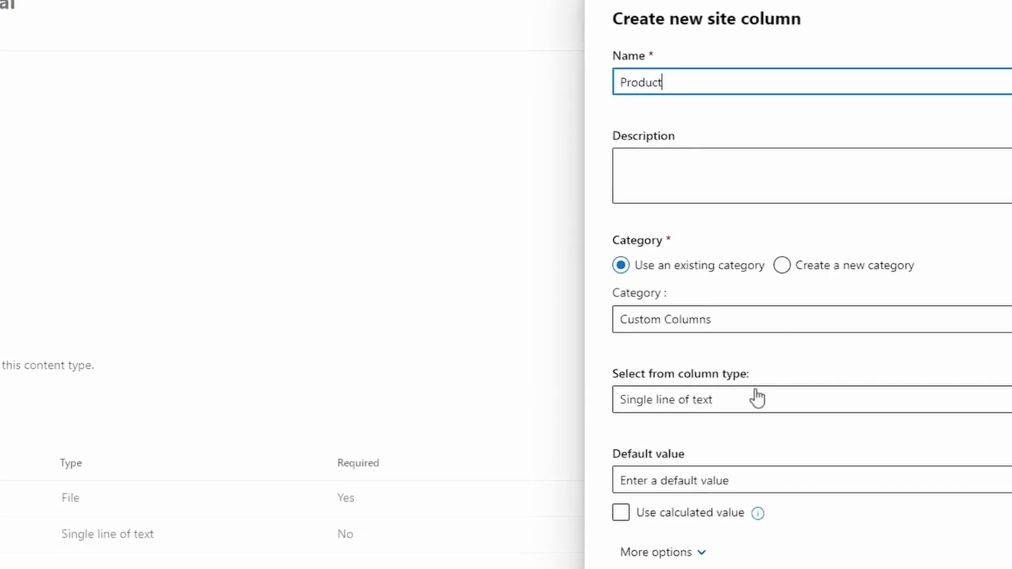
pyautogui.click(682, 553)
pyautogui.scroll(-4, 682, 548)
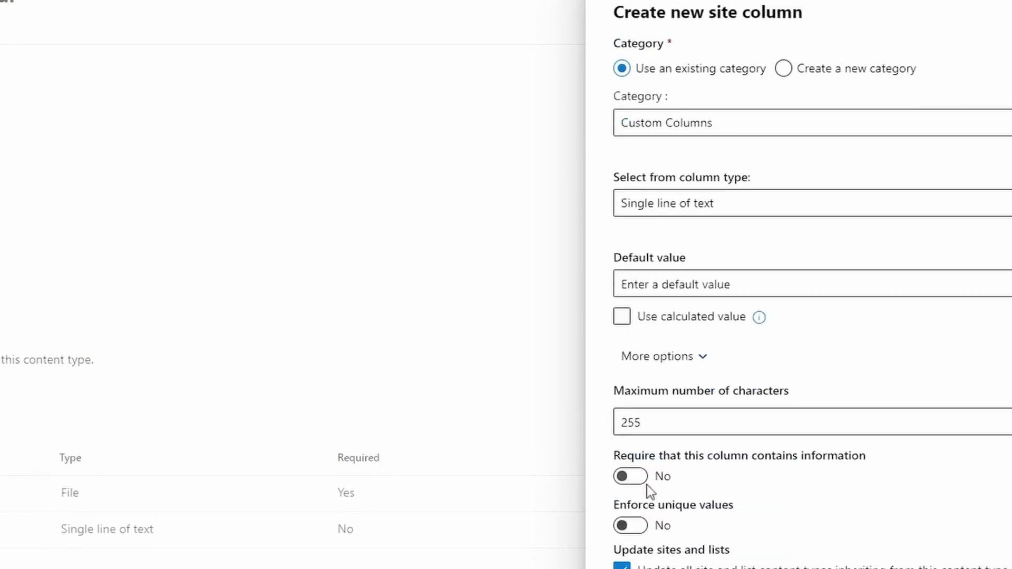
pyautogui.click(635, 477)
pyautogui.scroll(4, 704, 456)
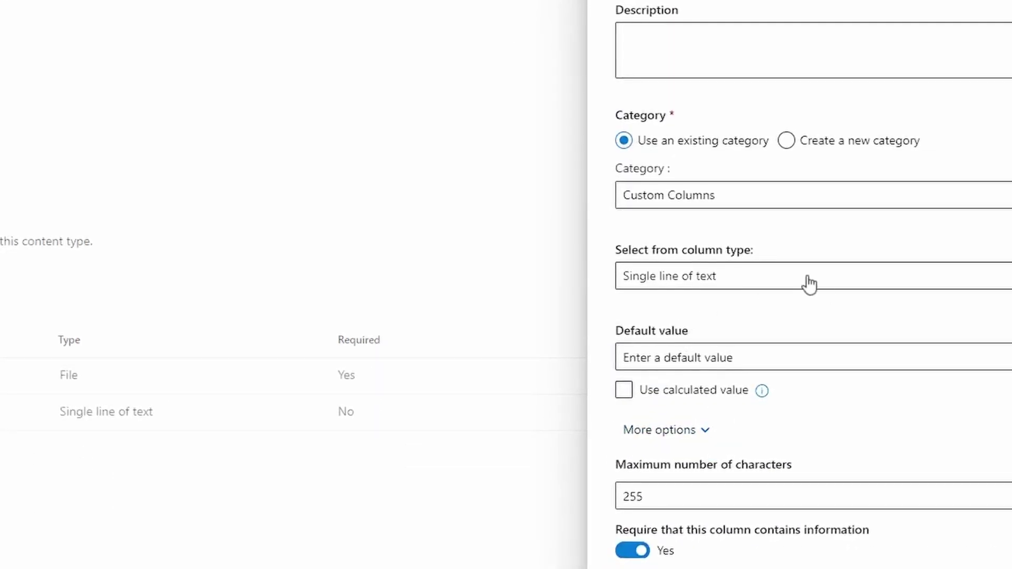
pyautogui.scroll(-4, 712, 350)
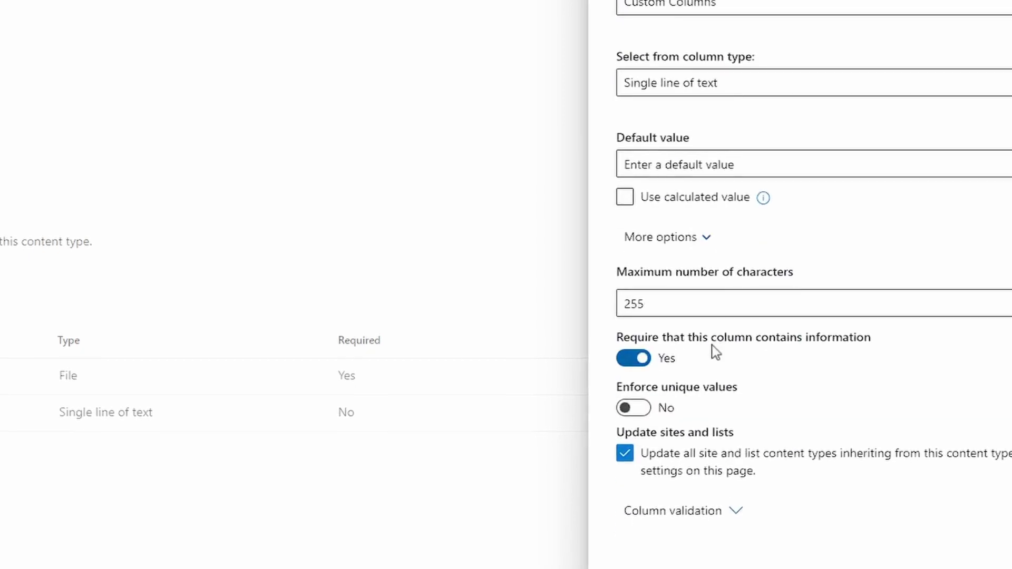
pyautogui.click(648, 567)
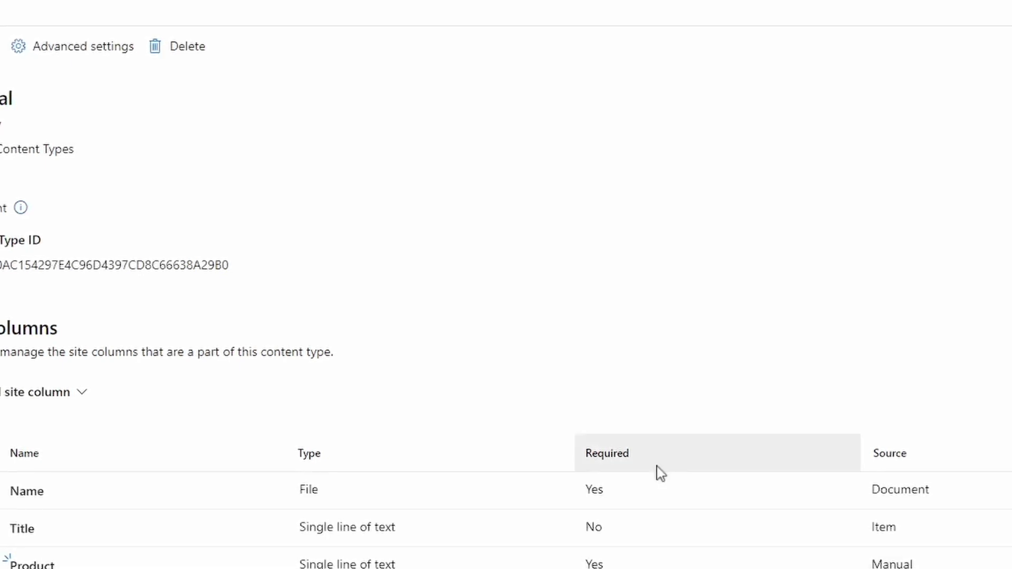
# Start a new document library from Site contents and name it DepartmentFiles.
pyautogui.click(906, 18)
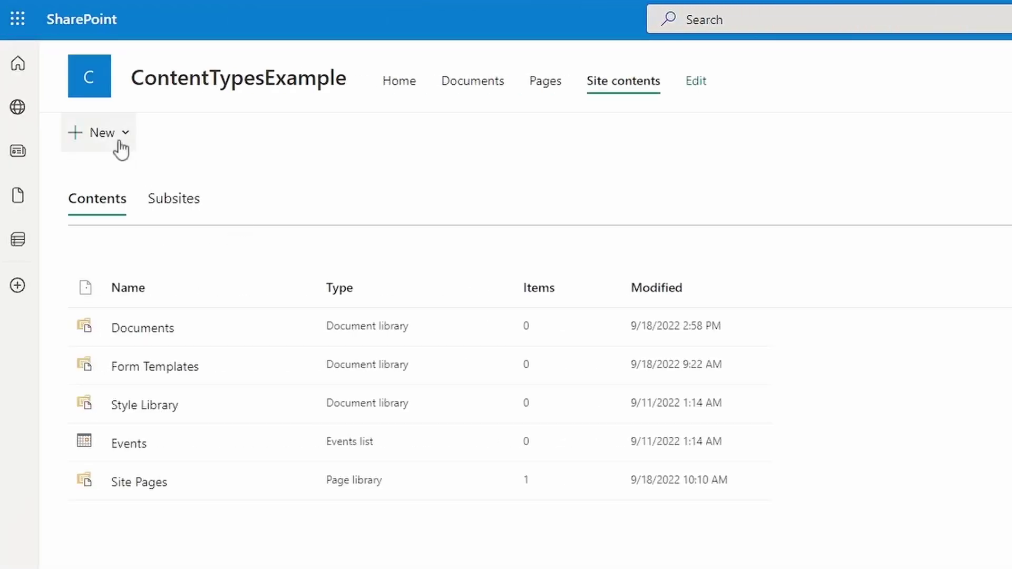
pyautogui.click(103, 132)
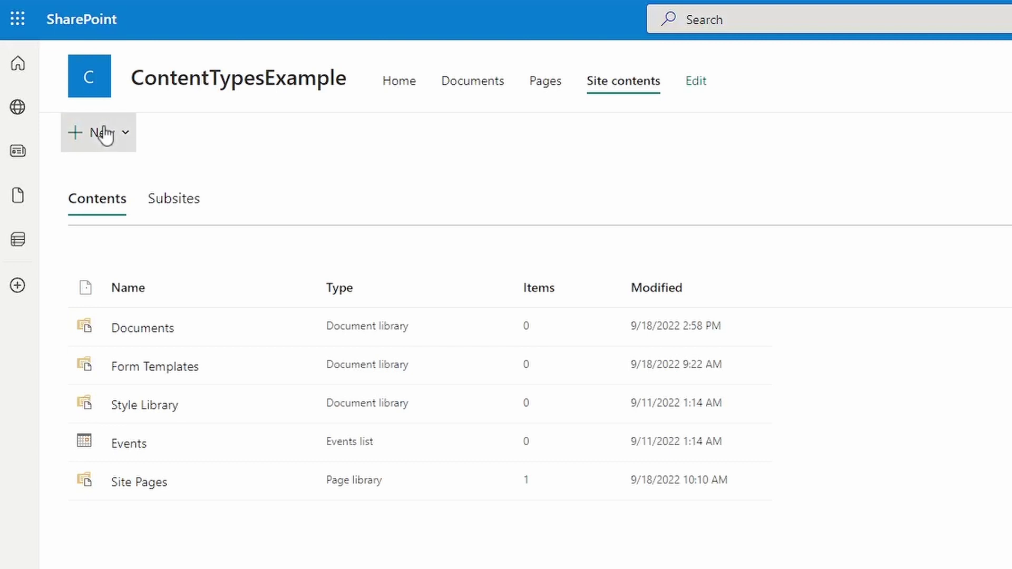
pyautogui.click(131, 234)
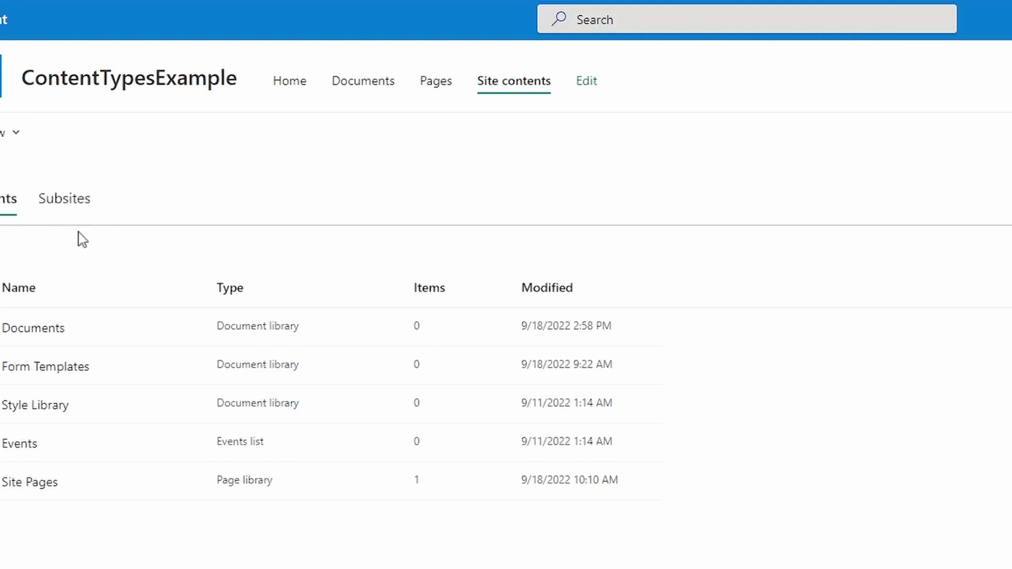
pyautogui.write('Team Files')
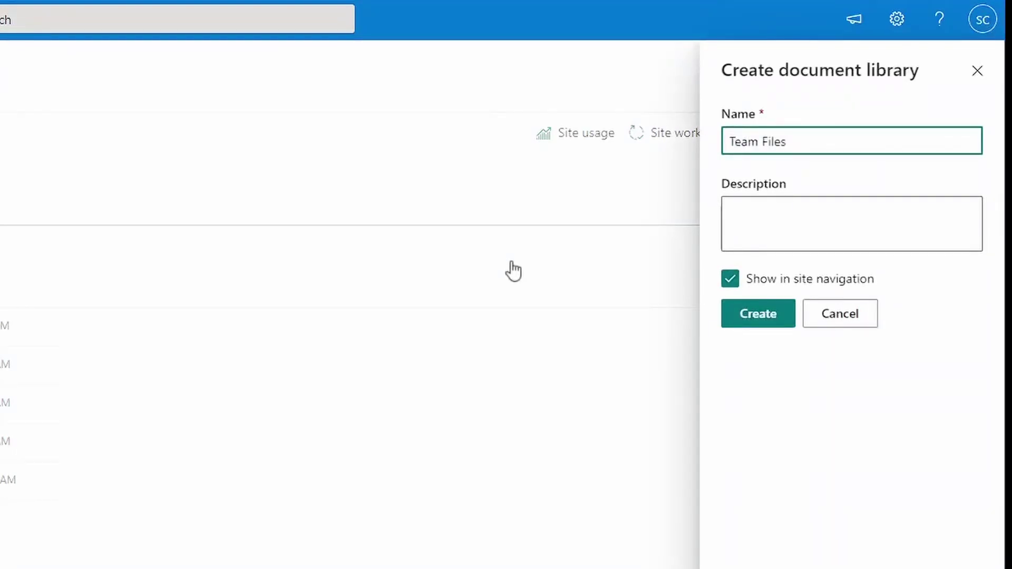
pyautogui.hotkey('ctrl', 'shift', 'Left')
pyautogui.write('Department')
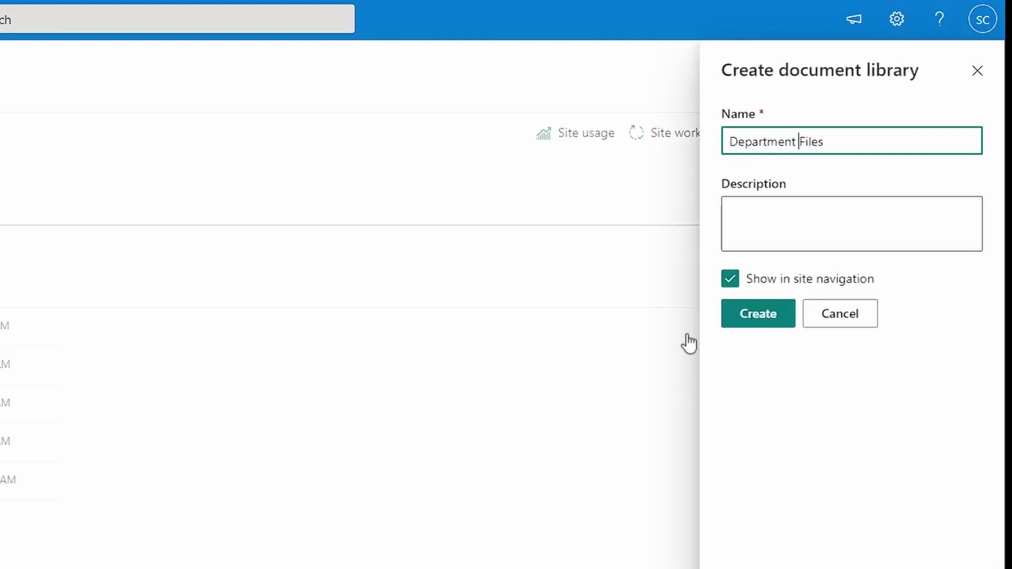
pyautogui.click(769, 390)
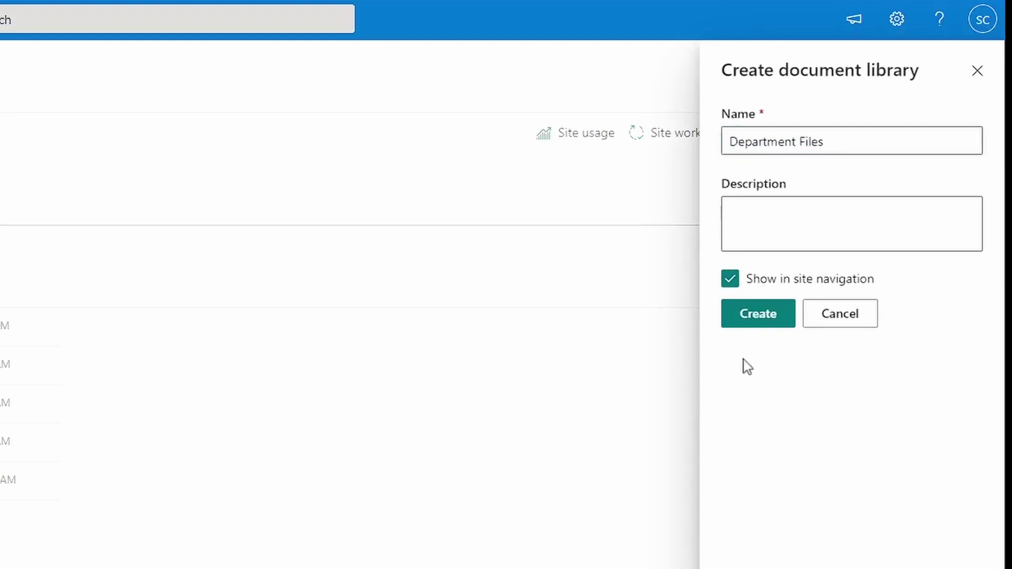
pyautogui.click(801, 141)
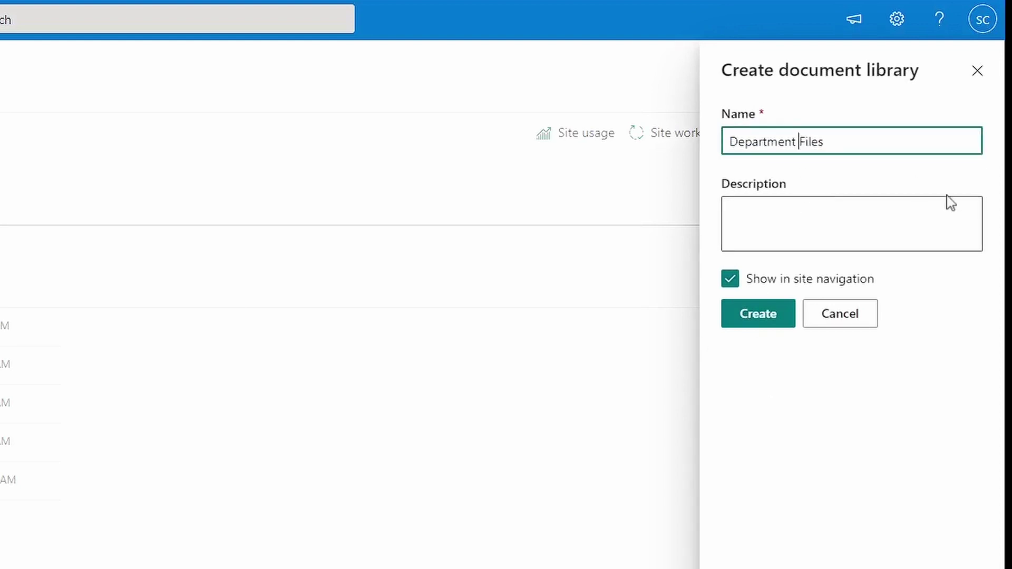
# Create the DepartmentFiles library and open its full library settings page.
pyautogui.click(761, 318)
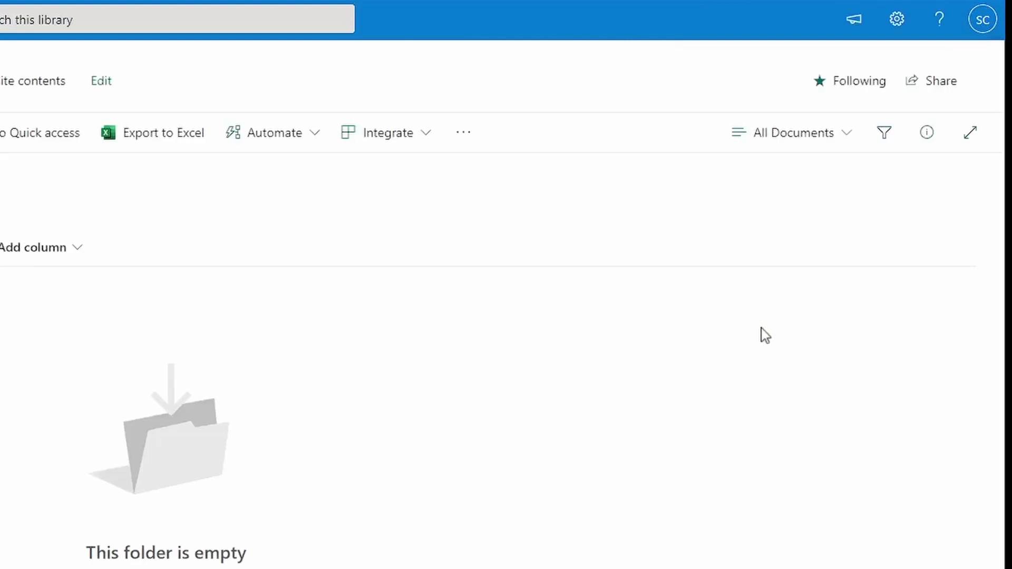
pyautogui.click(896, 19)
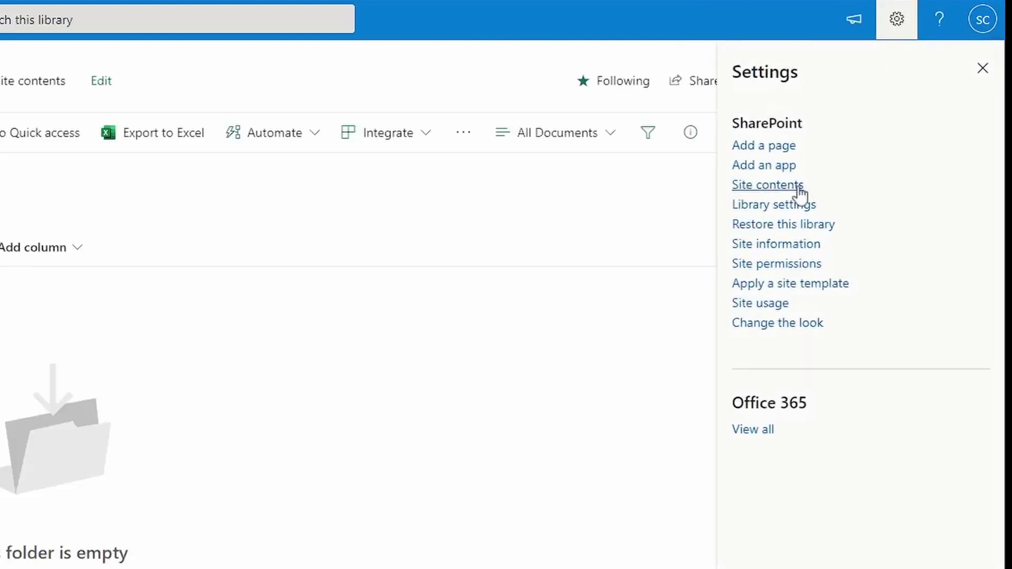
pyautogui.click(790, 204)
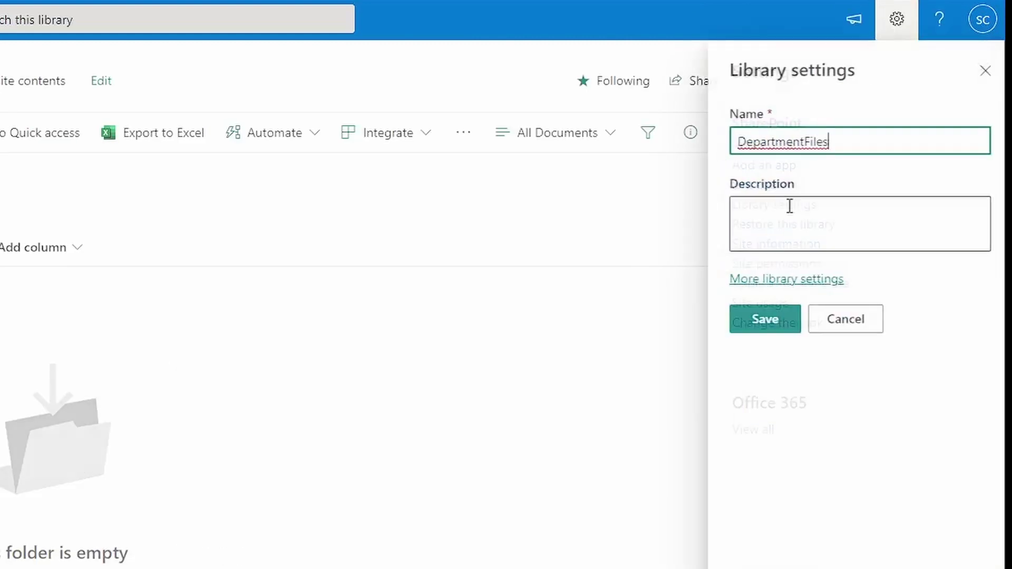
pyautogui.click(801, 282)
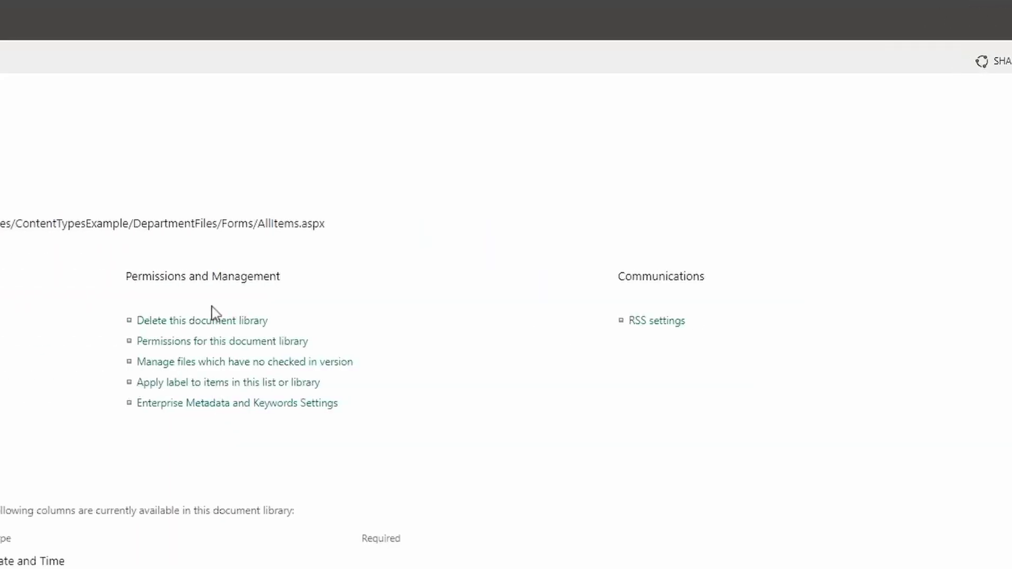
# Rename the library to 'Department Files' and save.
pyautogui.click(299, 327)
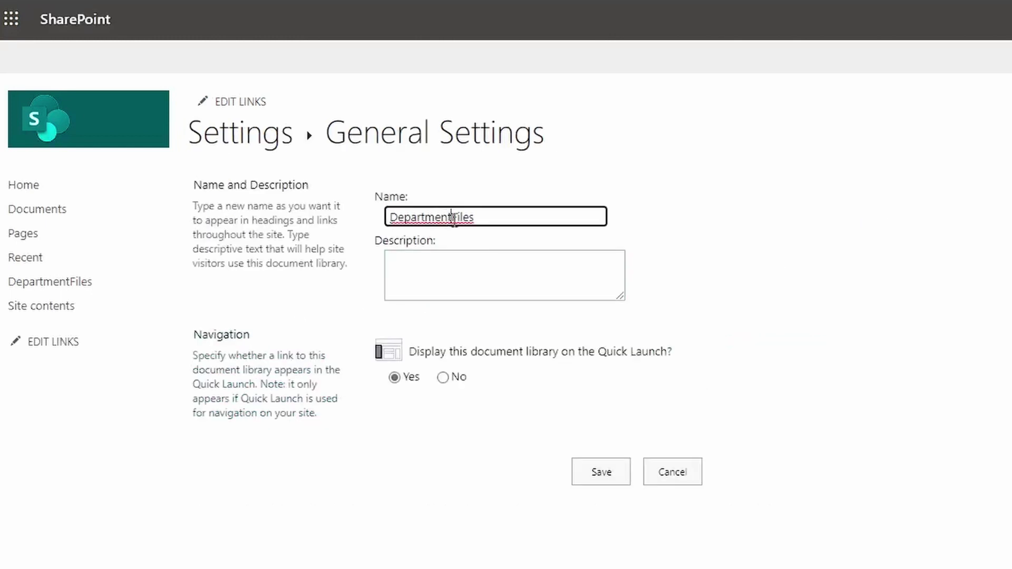
pyautogui.click(599, 466)
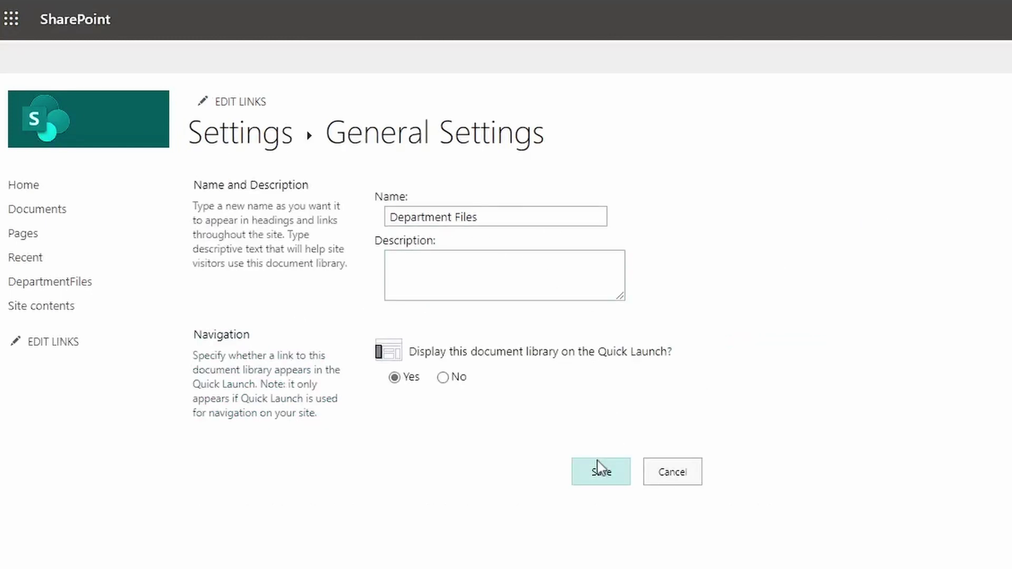
pyautogui.click(553, 397)
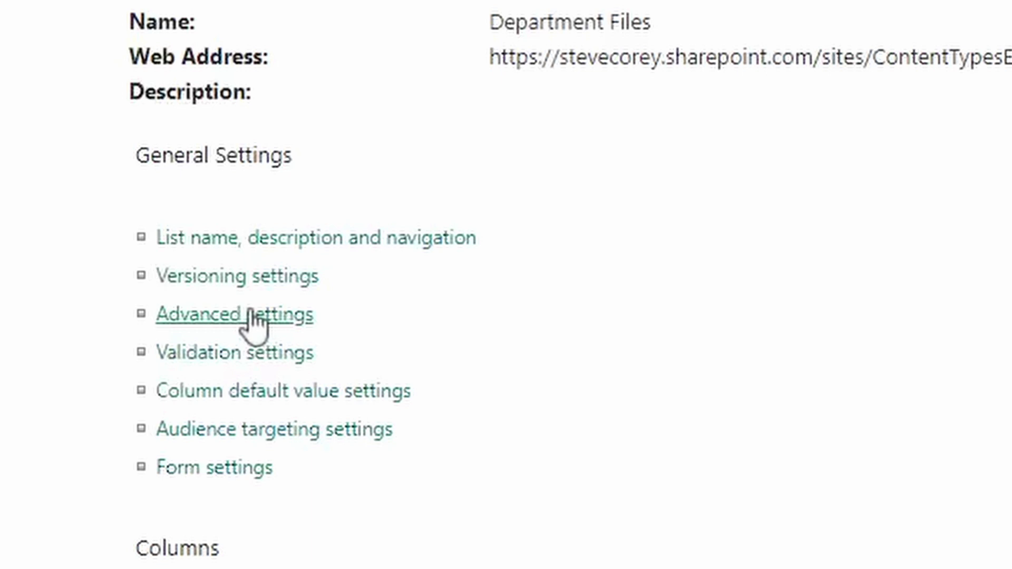
# In Advanced settings, set 'Allow management of content types?' to Yes and confirm with OK.
pyautogui.click(252, 317)
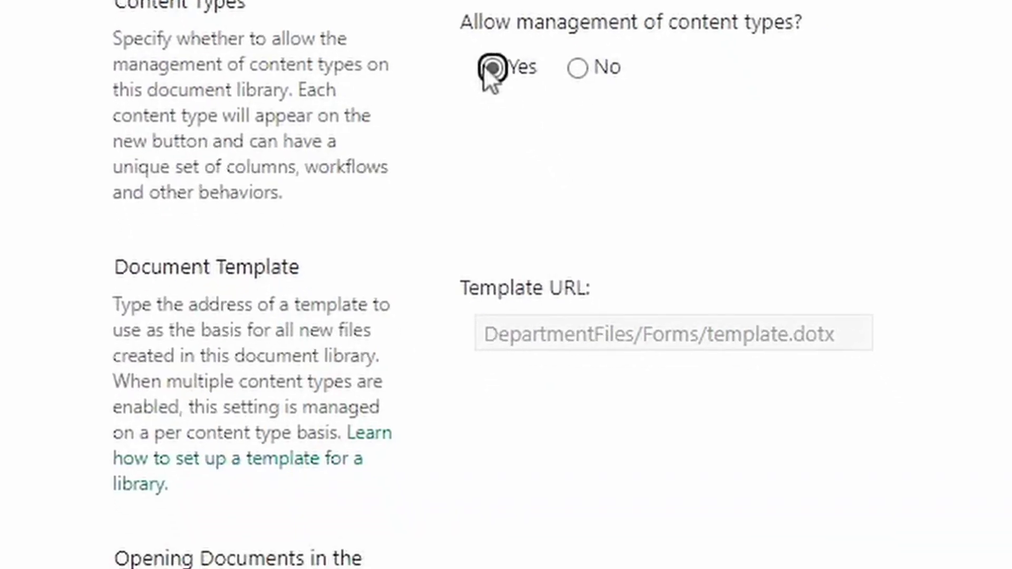
pyautogui.scroll(-20, 490, 74)
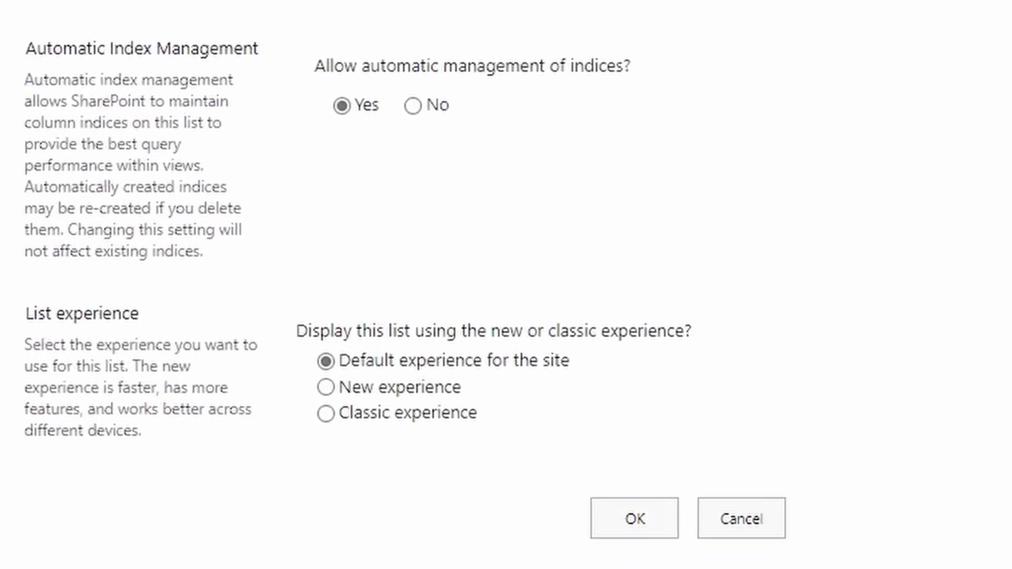
pyautogui.click(632, 521)
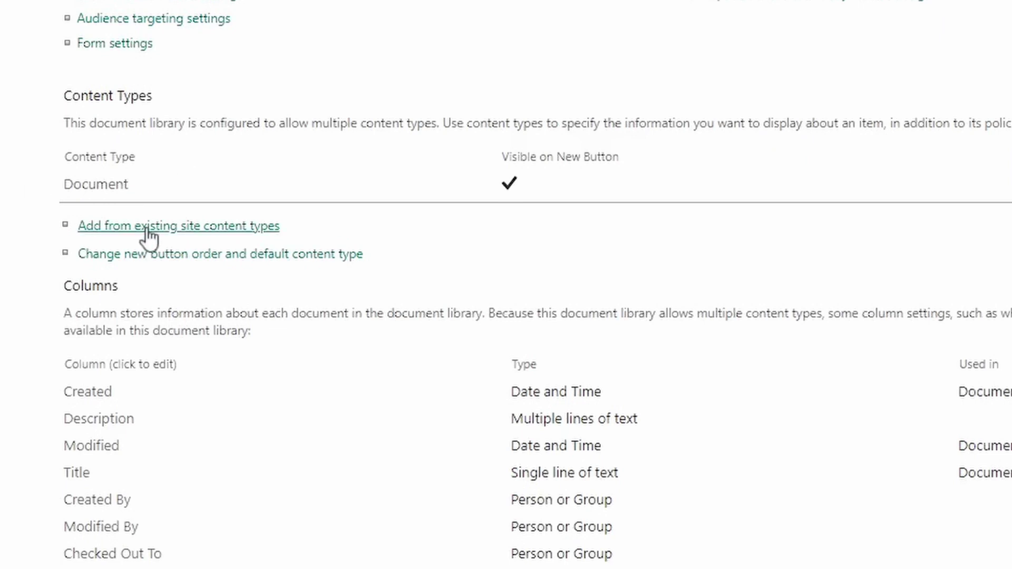
# Add Manual and Presentation from Custom Content Types to the library's content types.
pyautogui.click(203, 228)
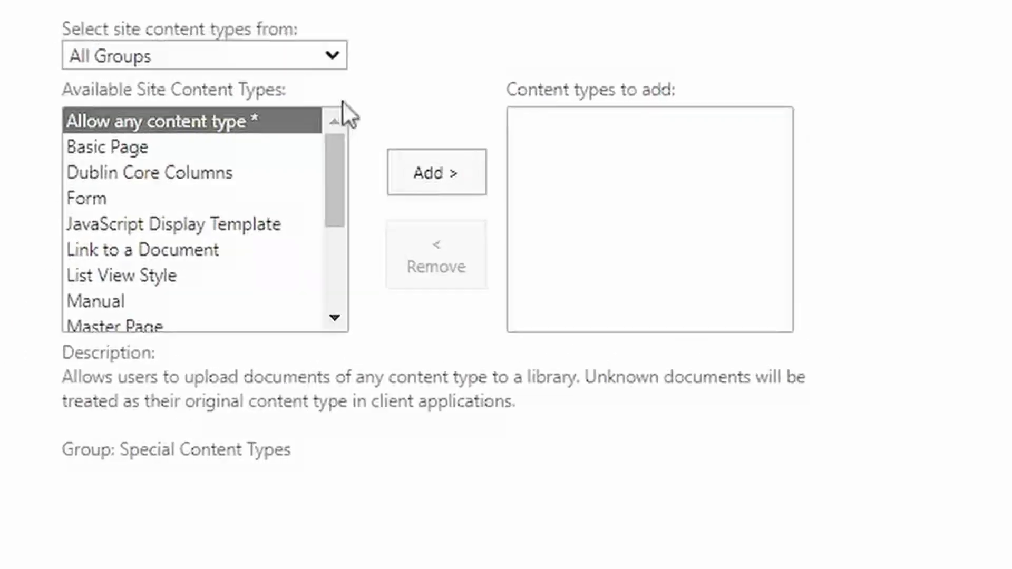
pyautogui.click(333, 53)
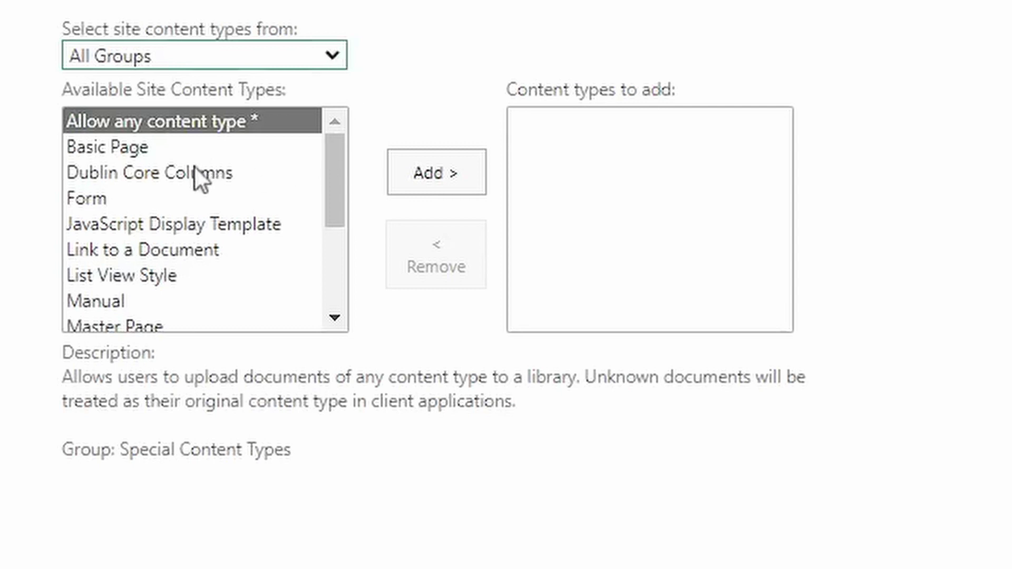
pyautogui.click(157, 120)
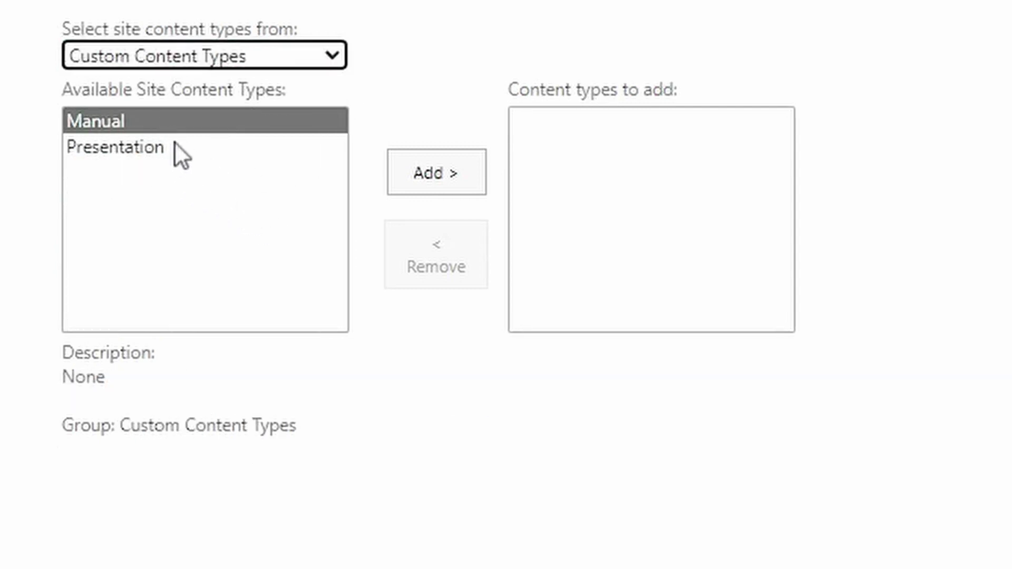
pyautogui.click(417, 173)
pyautogui.click(202, 124)
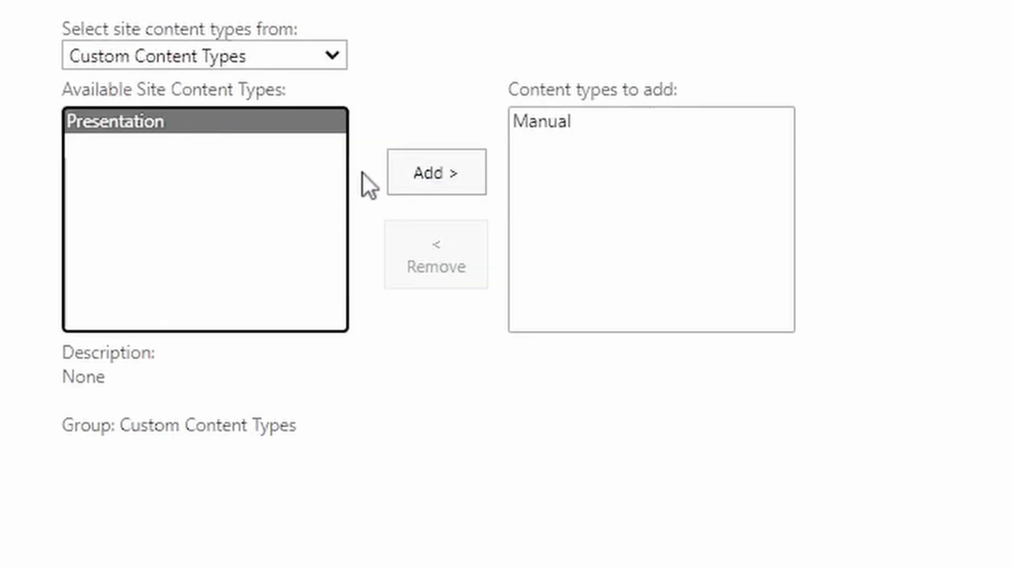
pyautogui.click(410, 177)
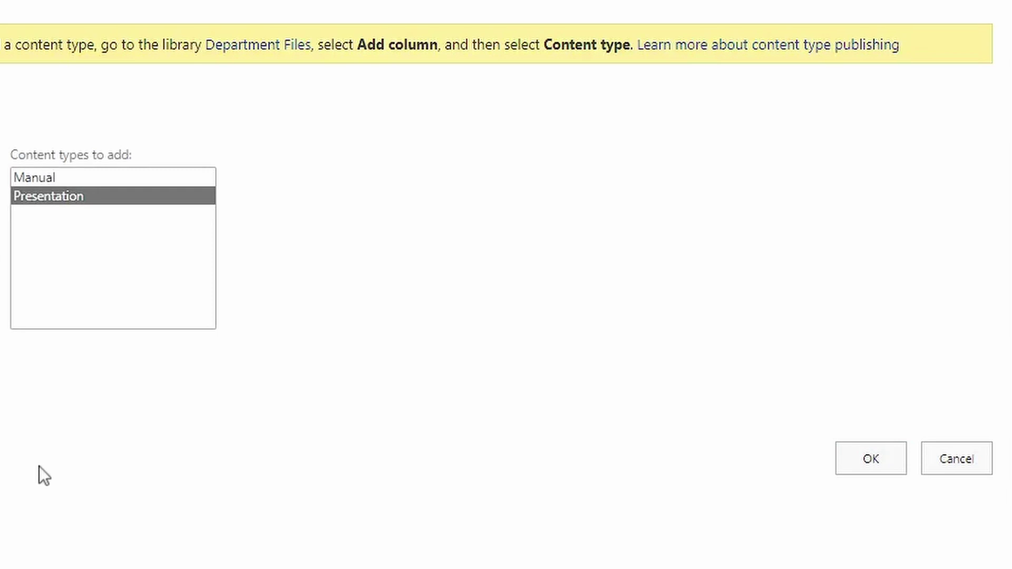
pyautogui.press('Return')
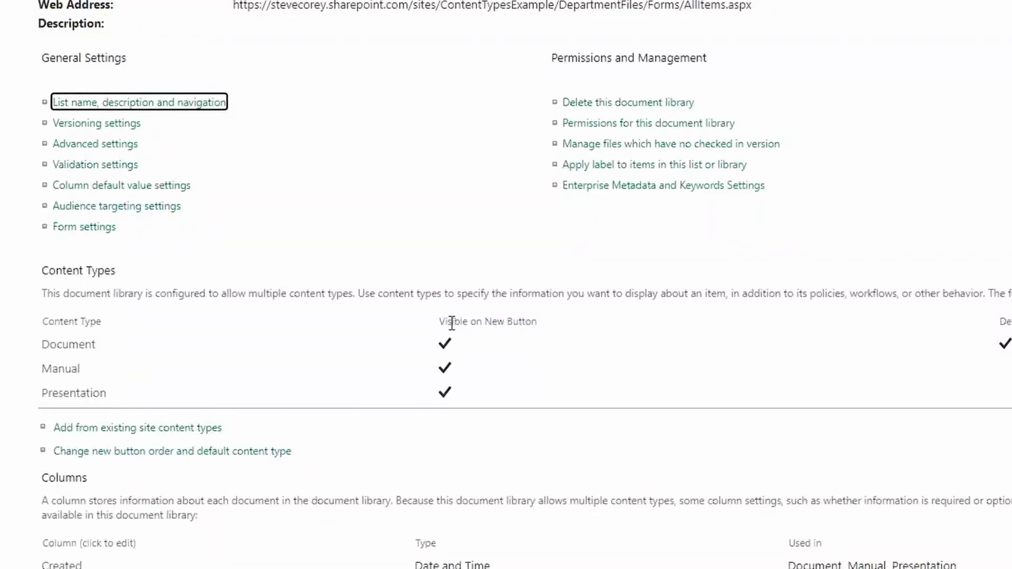
pyautogui.moveTo(899, 322); pyautogui.dragTo(1003, 335)
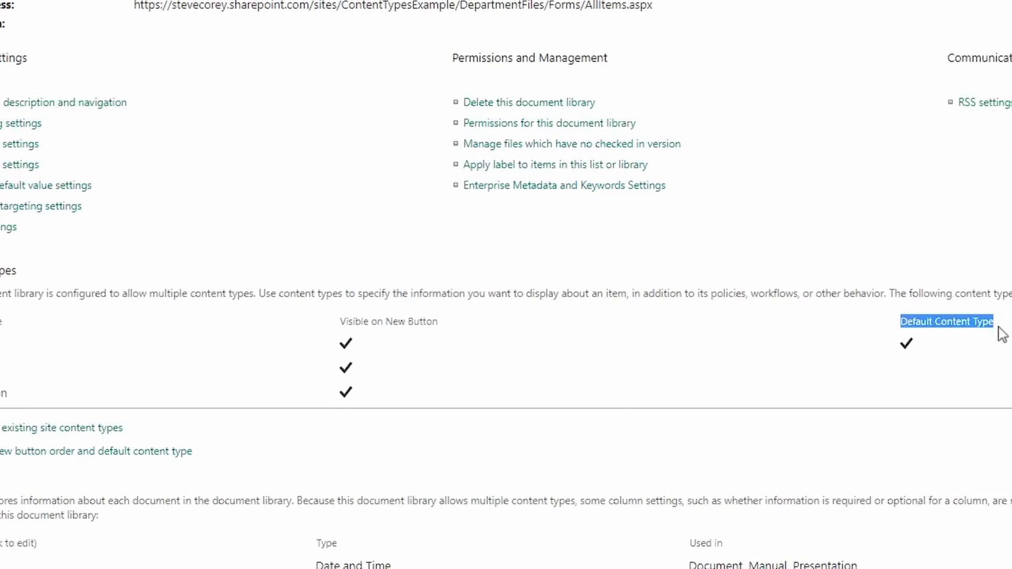
pyautogui.click(1009, 338)
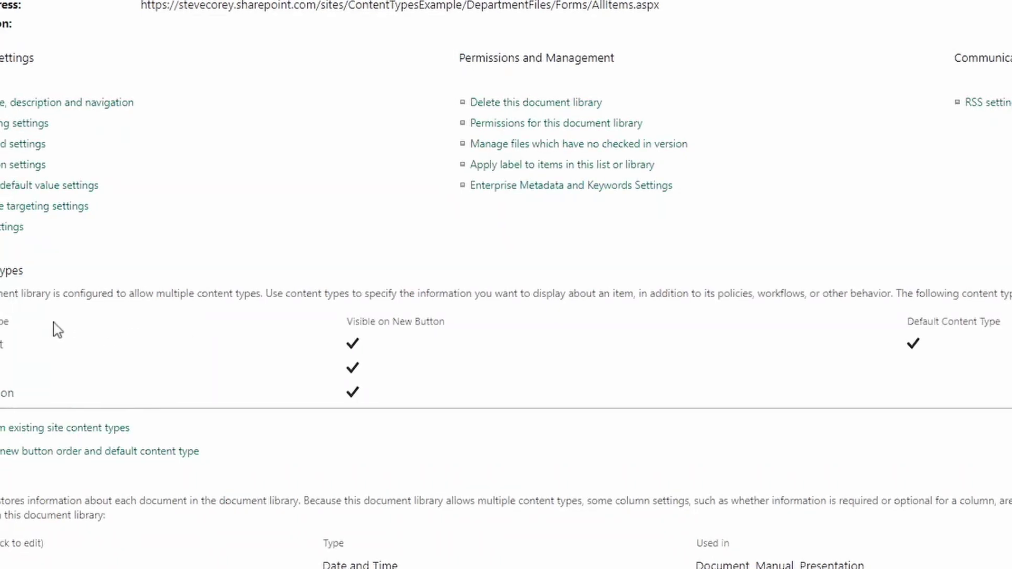
pyautogui.scroll(-1, 50, 329)
pyautogui.scroll(-6, 132, 330)
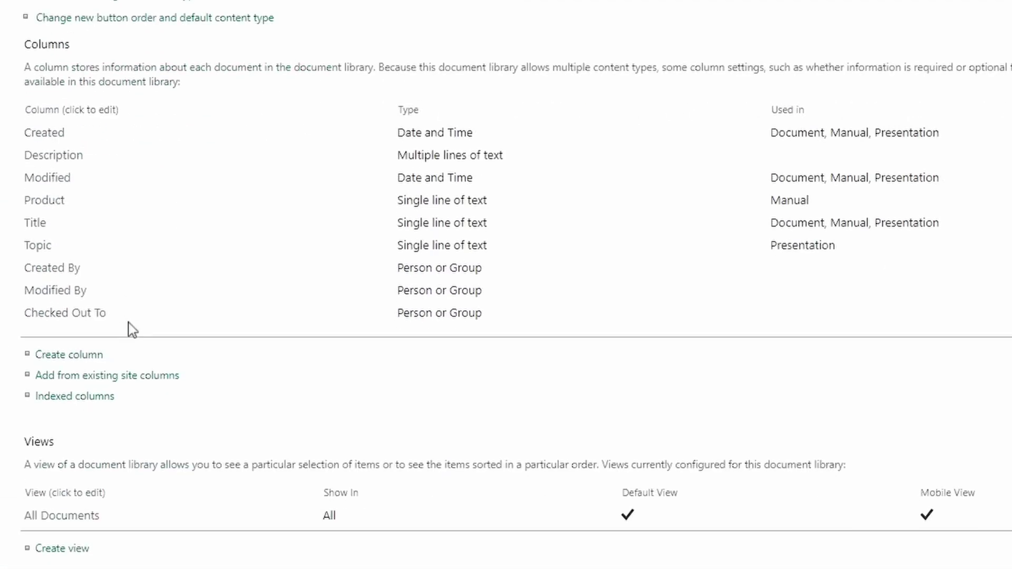
pyautogui.scroll(2, 128, 330)
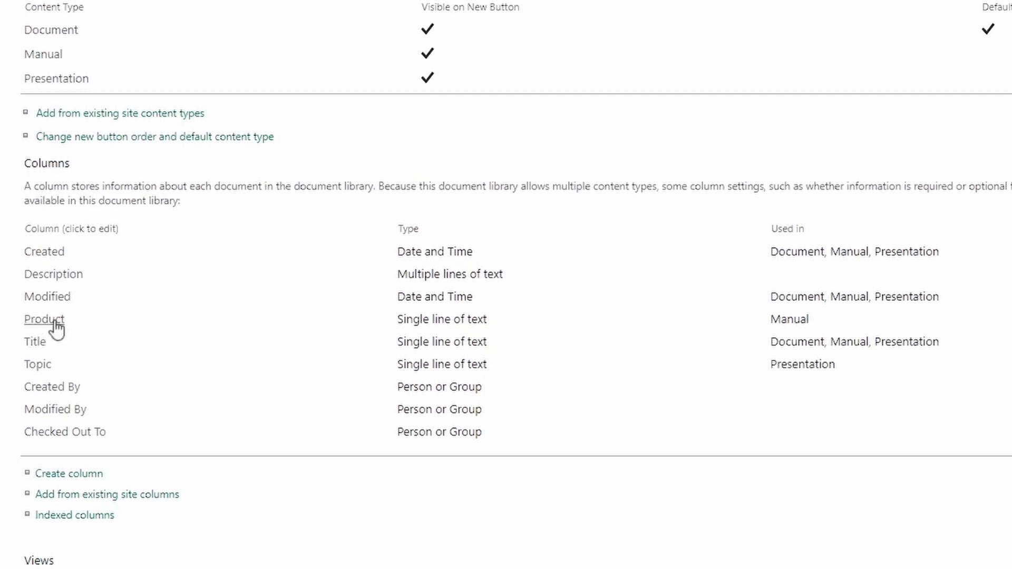
pyautogui.doubleClick(785, 321)
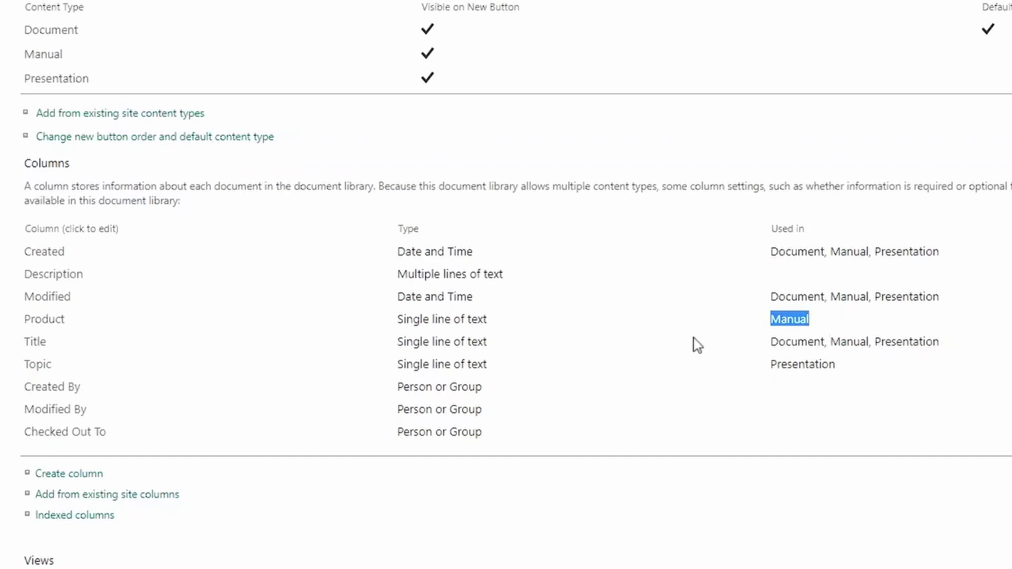
pyautogui.moveTo(23, 365); pyautogui.dragTo(54, 365)
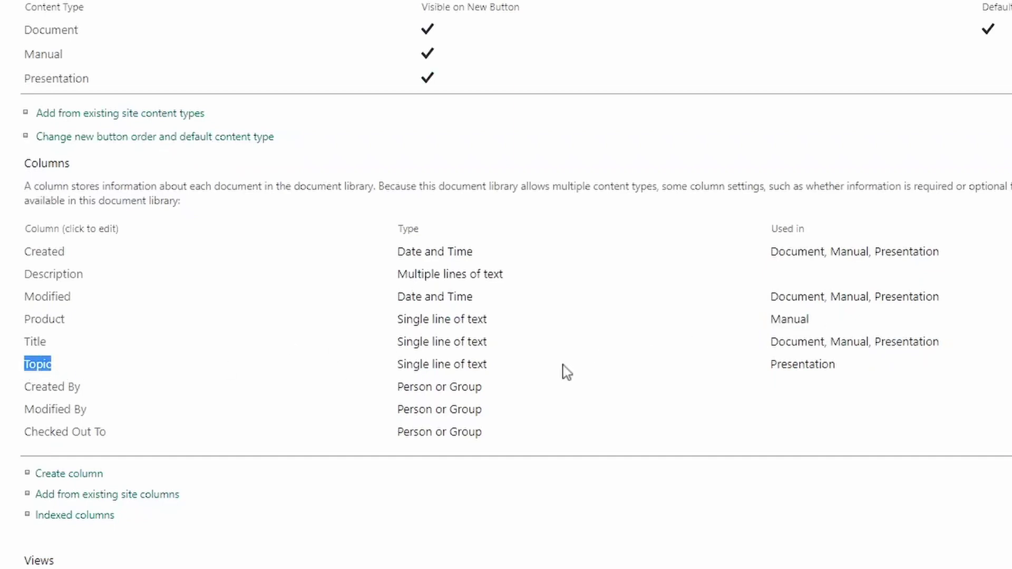
pyautogui.doubleClick(818, 364)
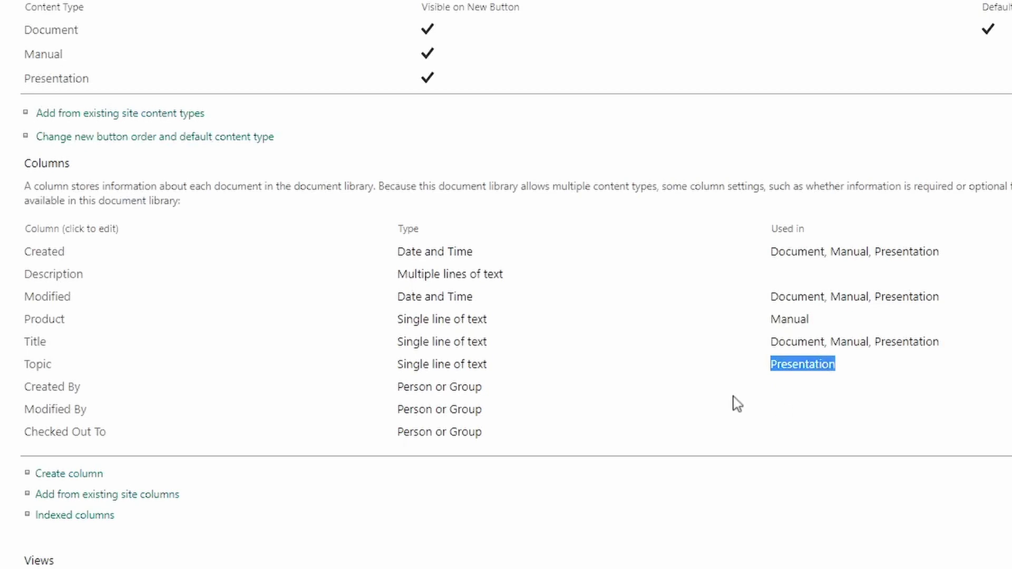
pyautogui.scroll(5, 648, 395)
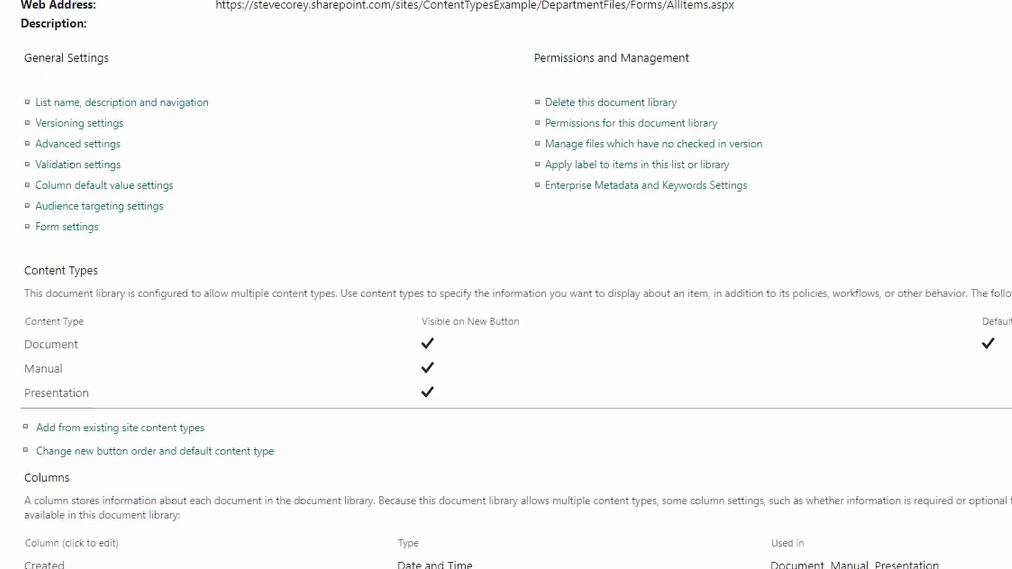
# Check that the library's New menu offers Manual and Presentation, then close it.
pyautogui.scroll(3, 160, 55)
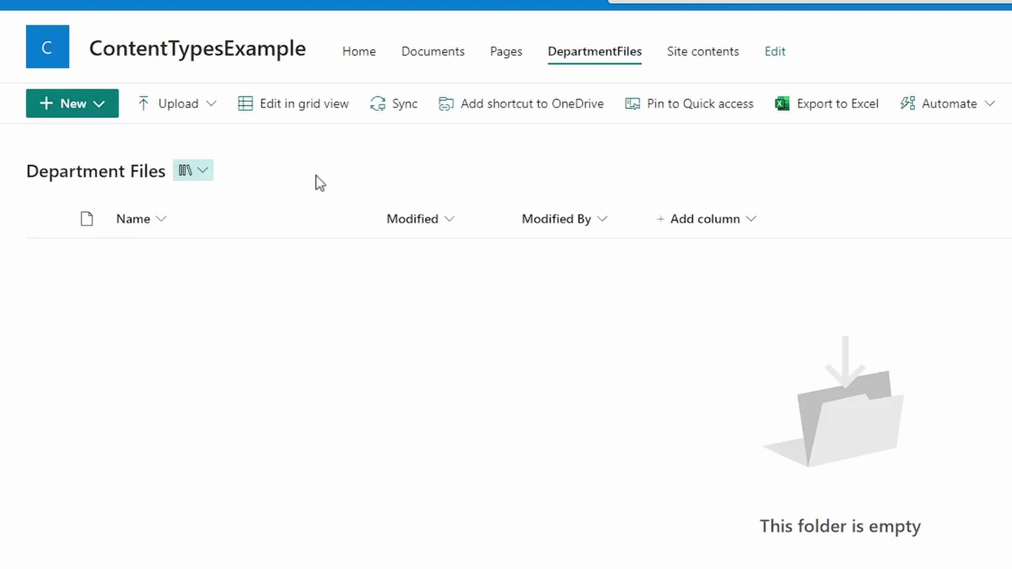
pyautogui.click(110, 106)
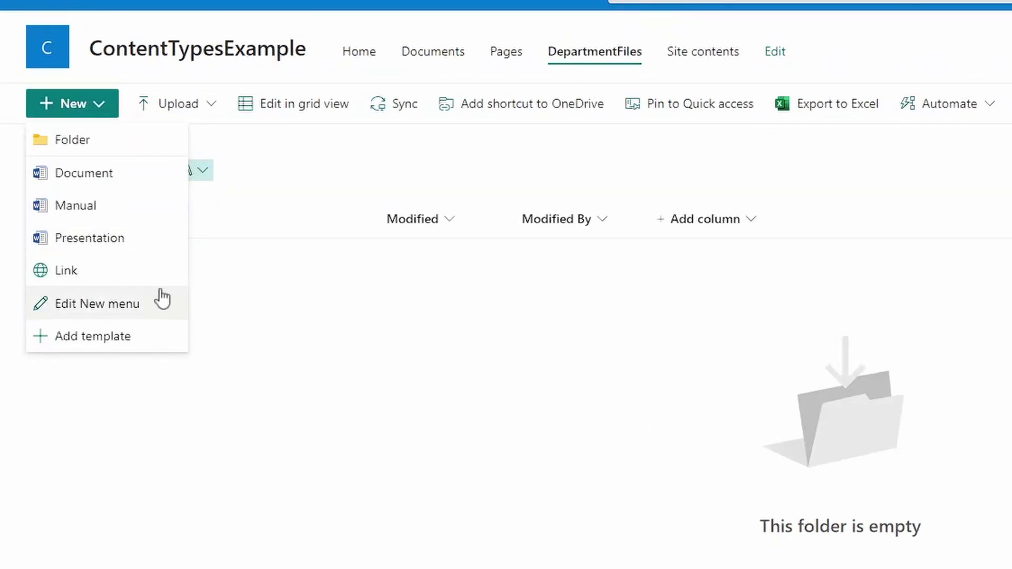
pyautogui.click(372, 298)
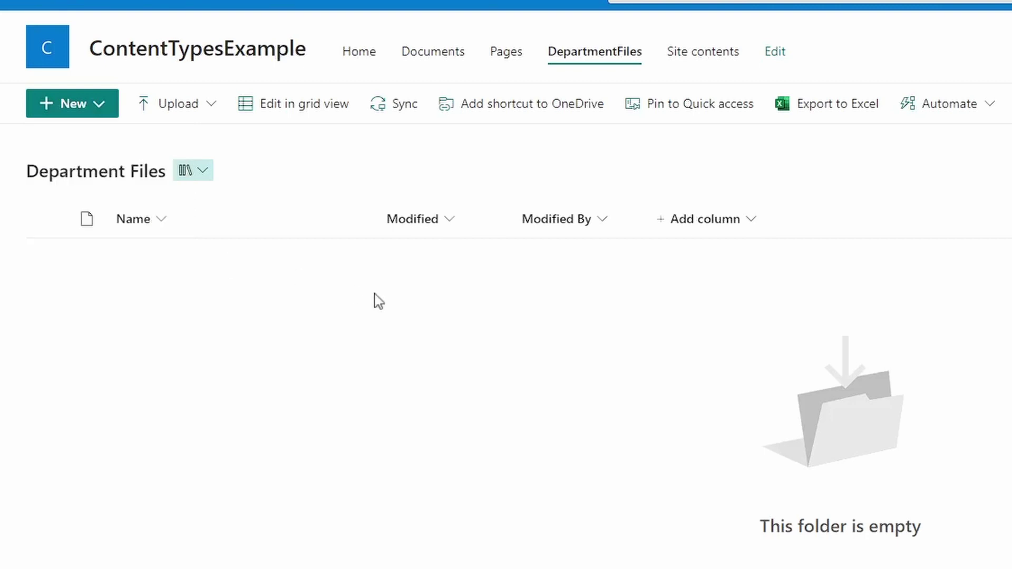
# Open the library settings page and go to the Presentation content type's settings.
pyautogui.click(861, 29)
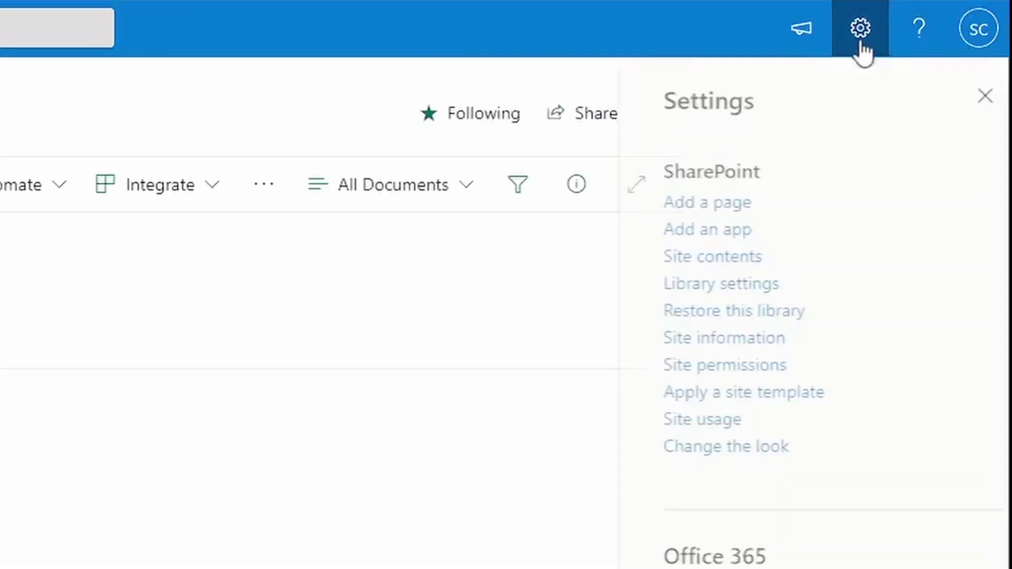
pyautogui.click(652, 293)
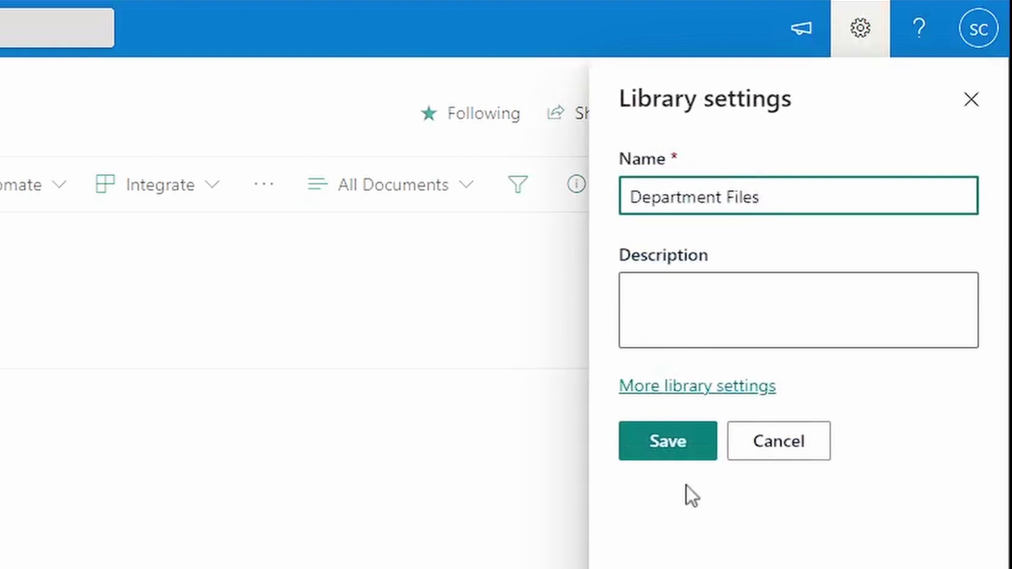
pyautogui.click(706, 388)
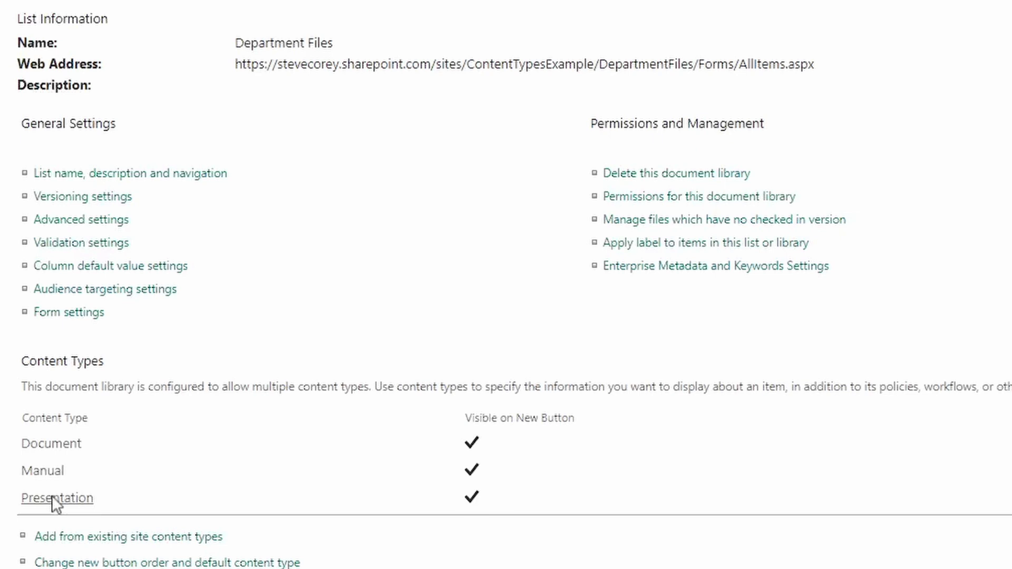
pyautogui.click(53, 498)
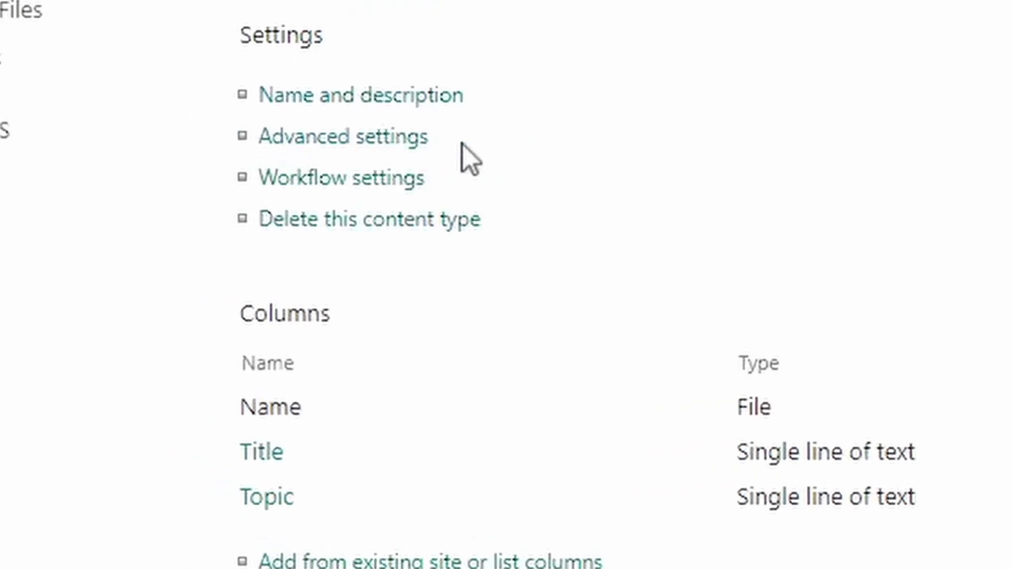
# Upload PowerpointTemplate.pptx as the Presentation content type's document template.
pyautogui.click(377, 141)
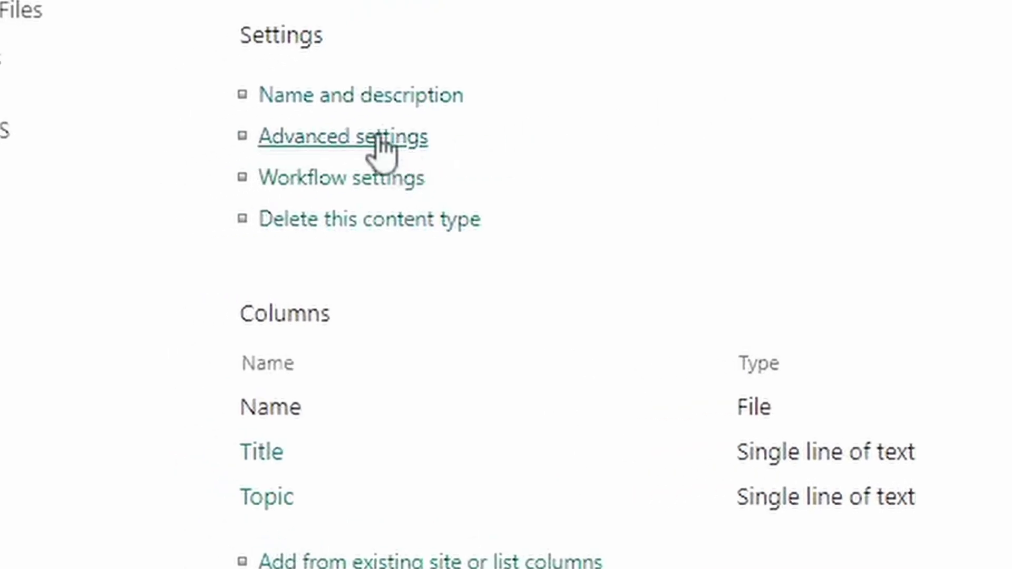
pyautogui.click(878, 145)
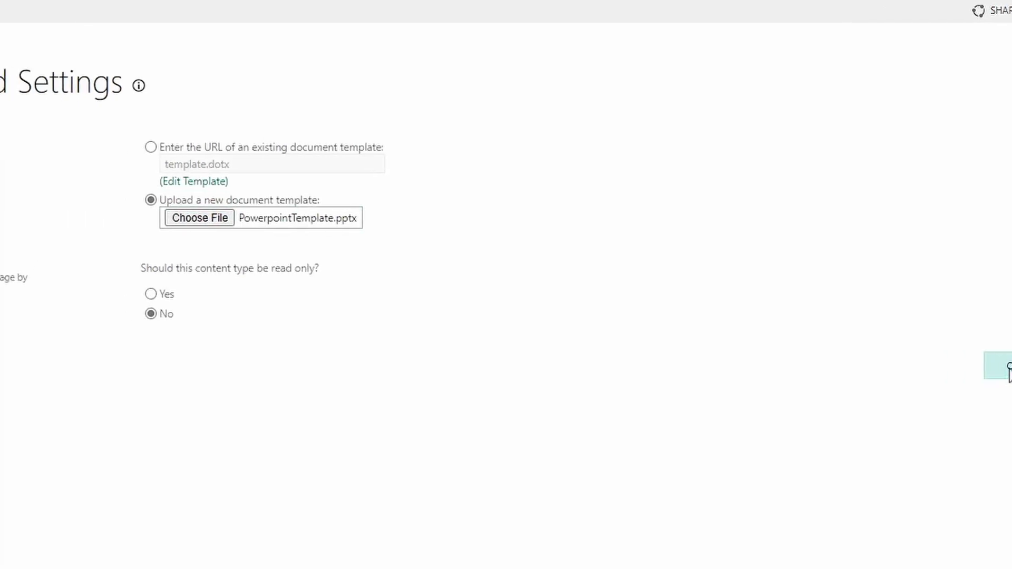
pyautogui.click(905, 369)
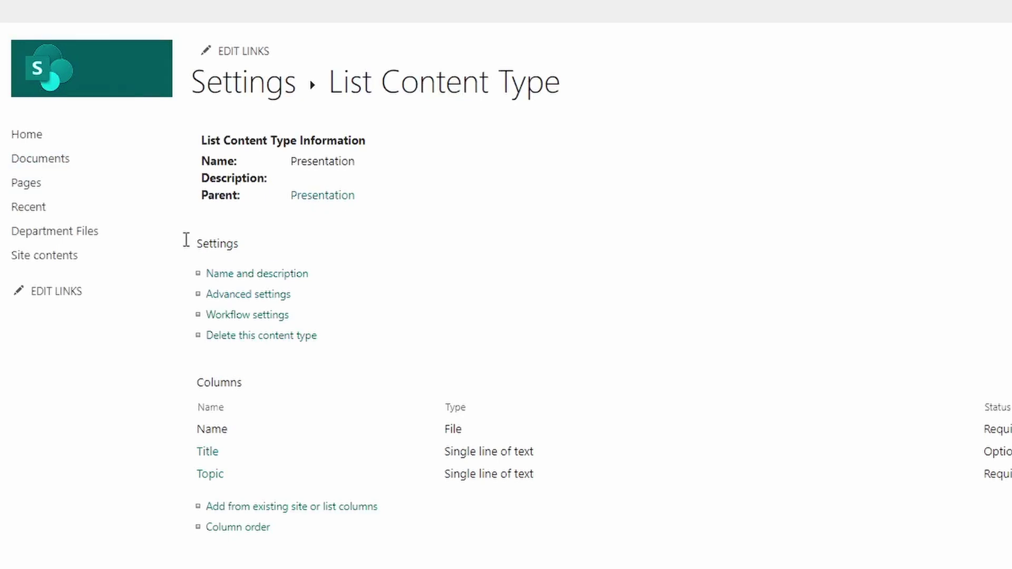
# Go to the Department Files library and start a new Presentation file.
pyautogui.click(58, 232)
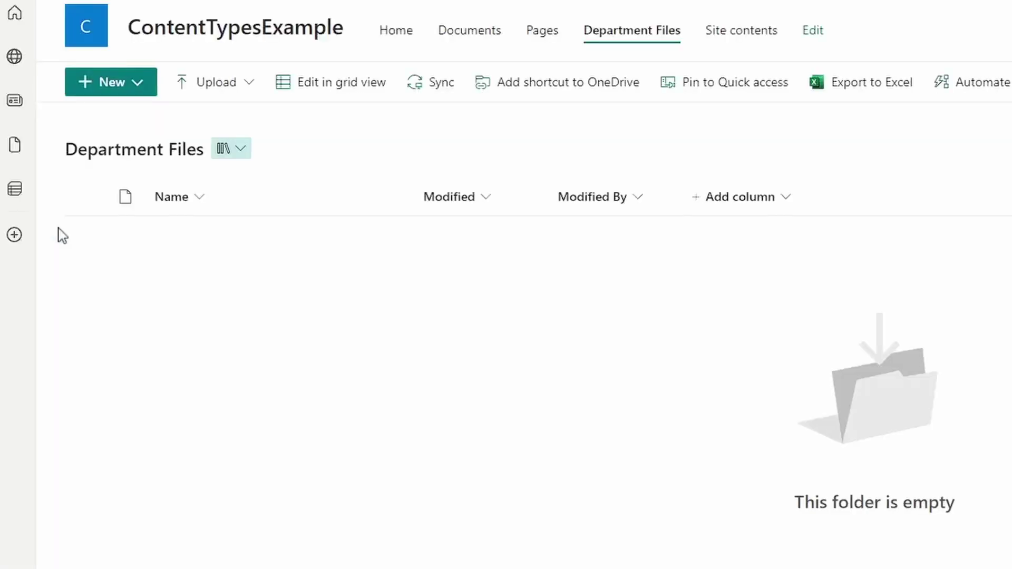
pyautogui.click(151, 83)
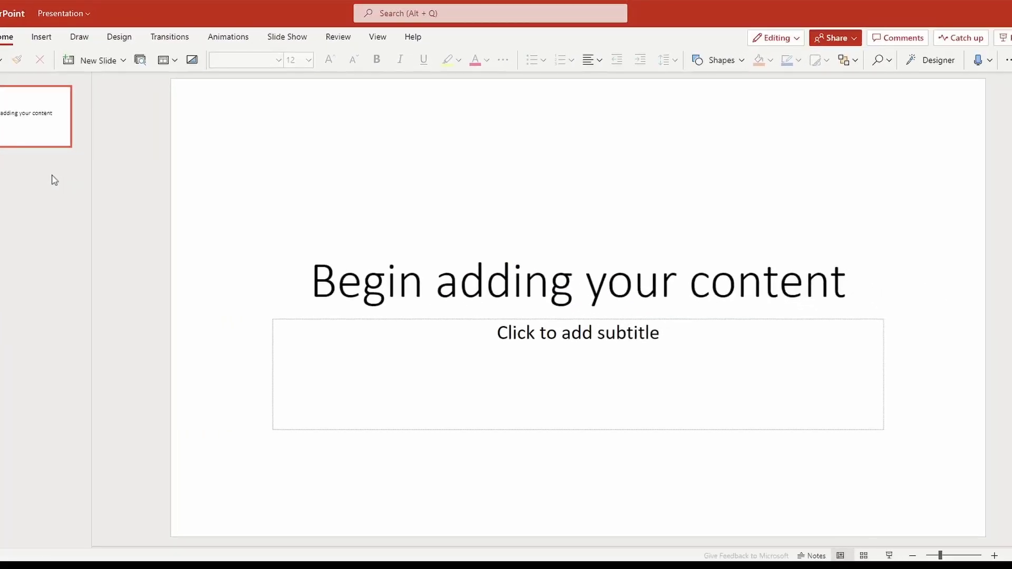
# Add the subtitle 'This is a test of content types' and rename the file 'Content Types Presentation'.
pyautogui.click(565, 357)
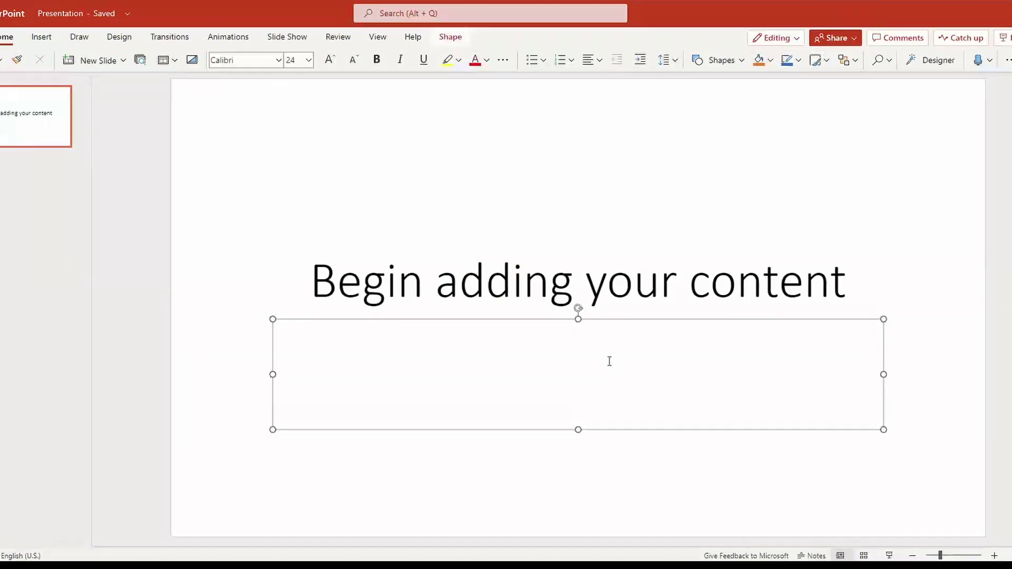
pyautogui.write('This is a test ')
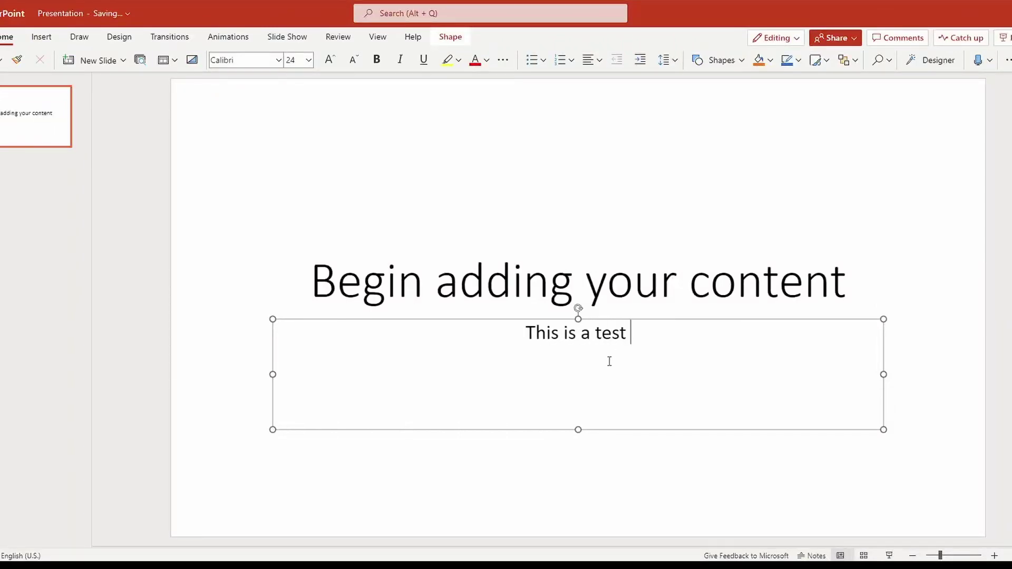
pyautogui.write('of content types')
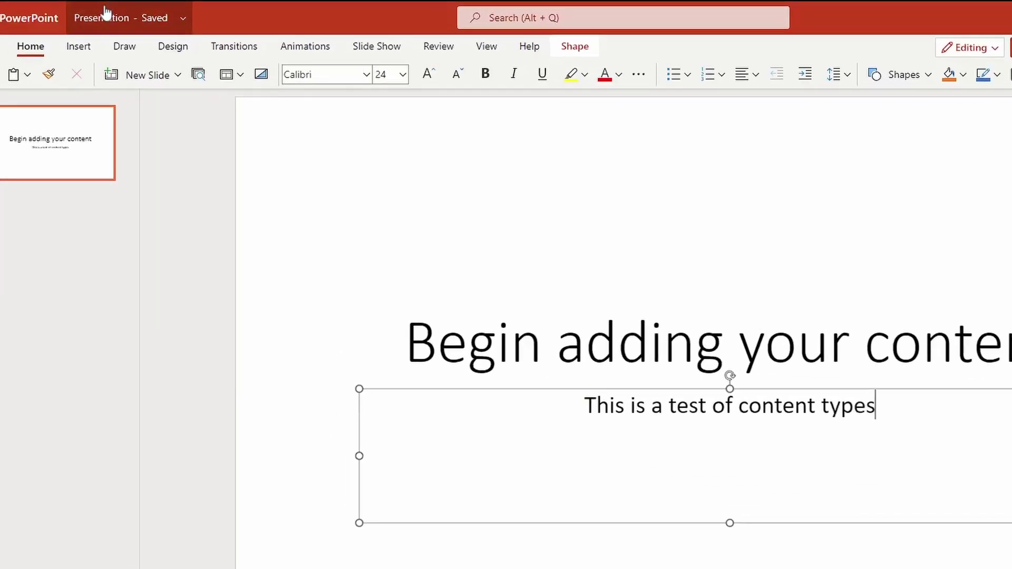
pyautogui.click(104, 12)
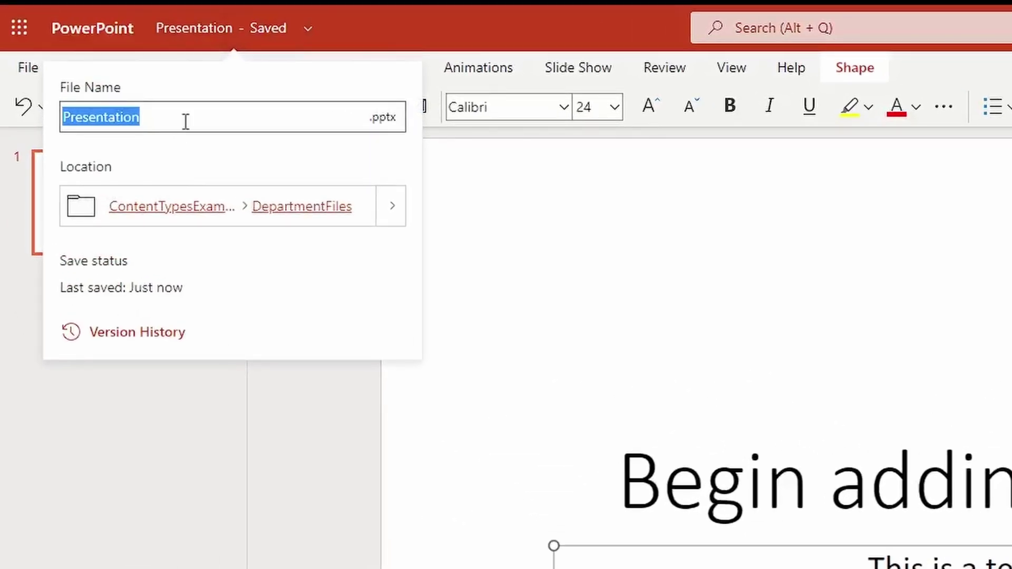
pyautogui.press('Home')
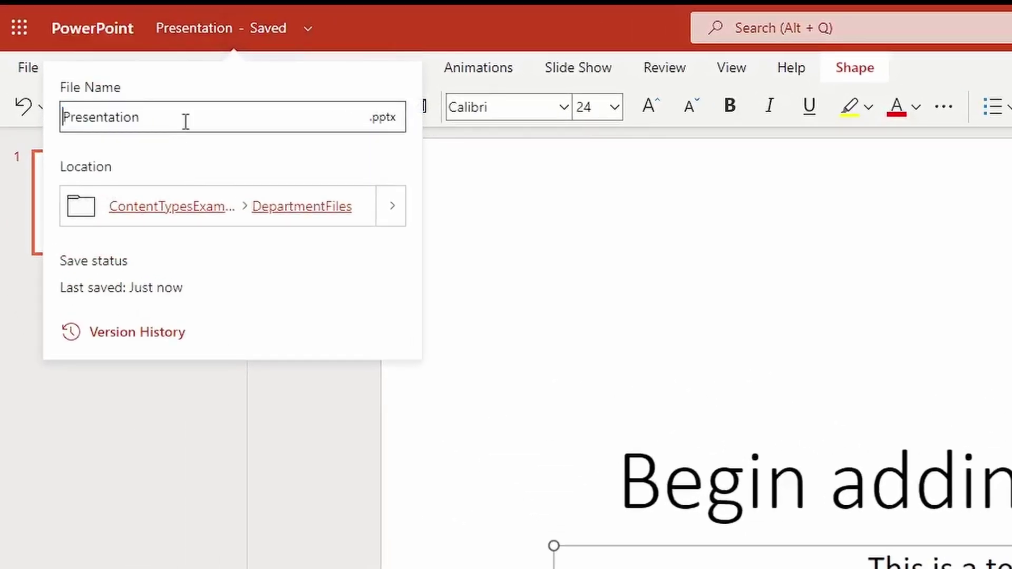
pyautogui.write('Content Type')
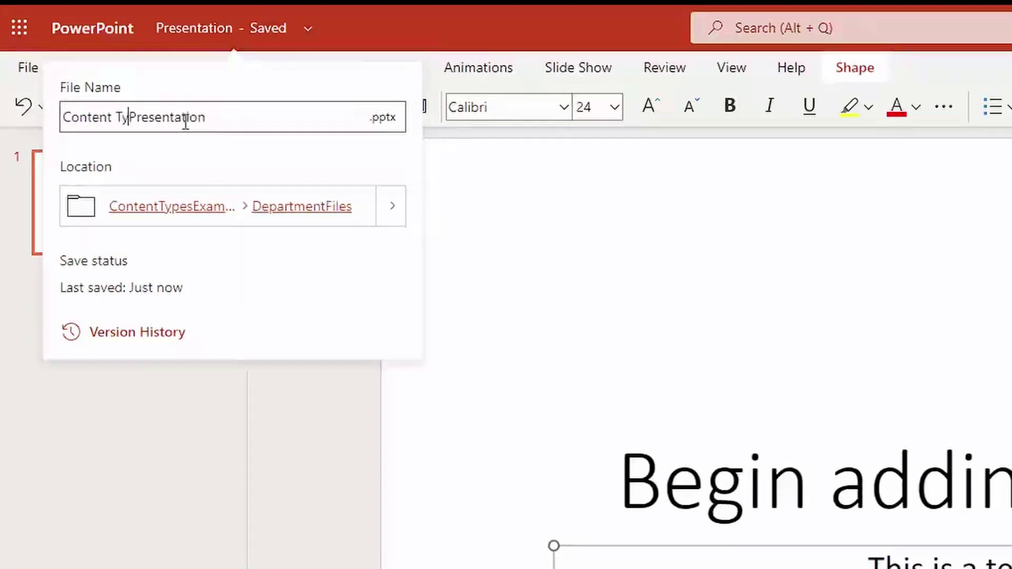
pyautogui.write('s')
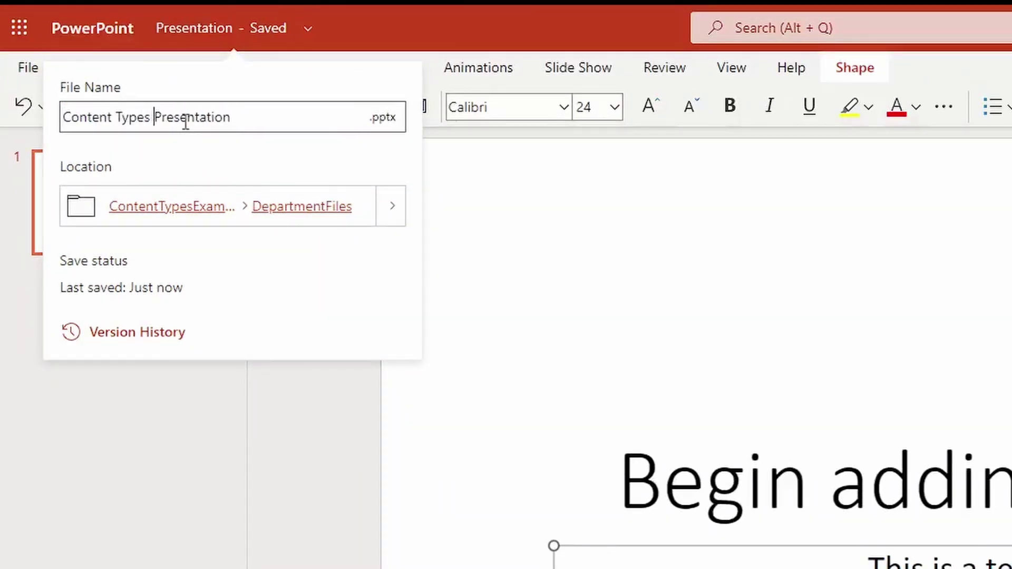
pyautogui.press('Return')
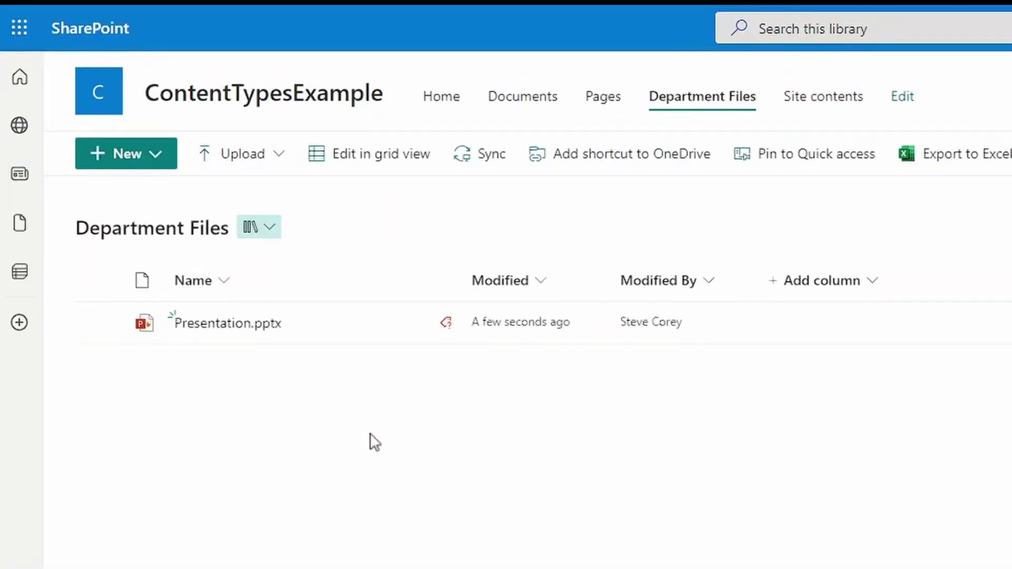
# Refresh the library and set Content Types Presentation.pptx's Topic to SharePoint.
pyautogui.press('F5')
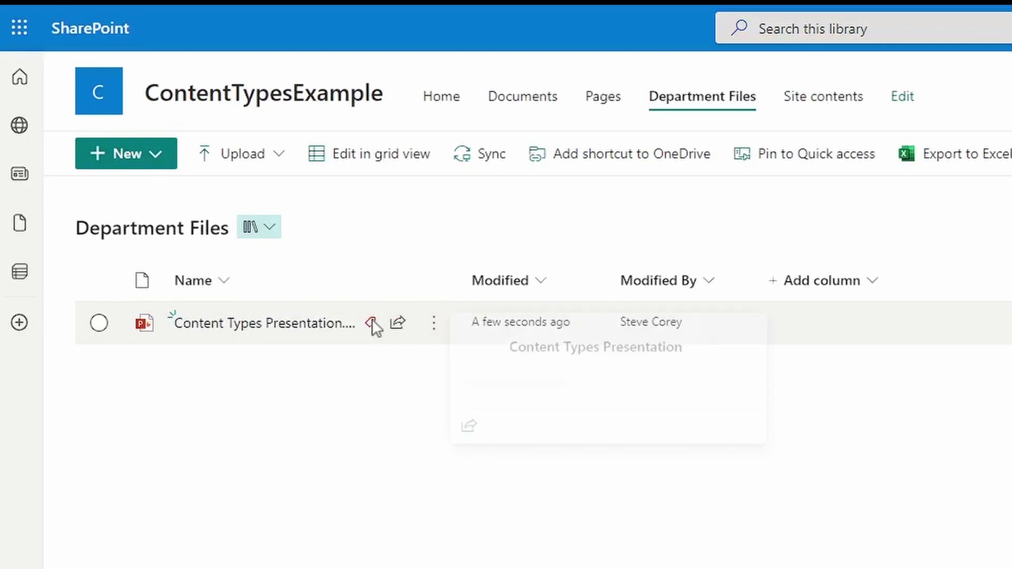
pyautogui.moveTo(371, 319)
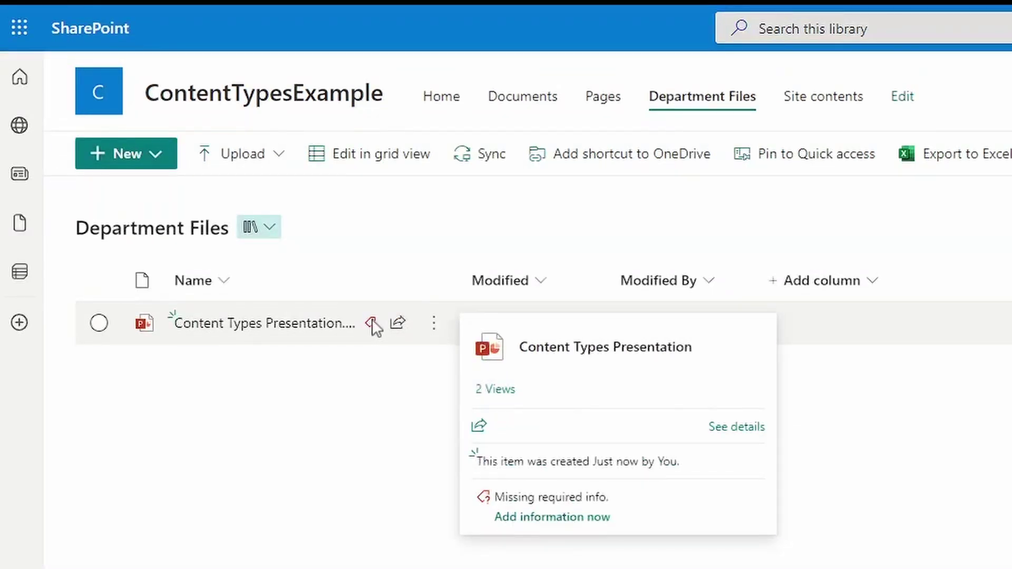
pyautogui.click(864, 342)
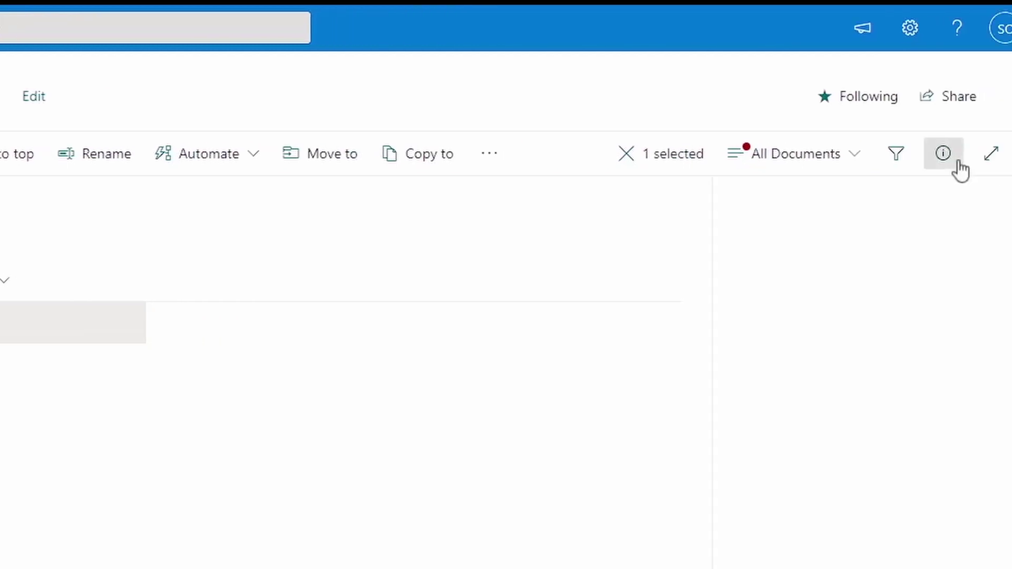
pyautogui.click(907, 164)
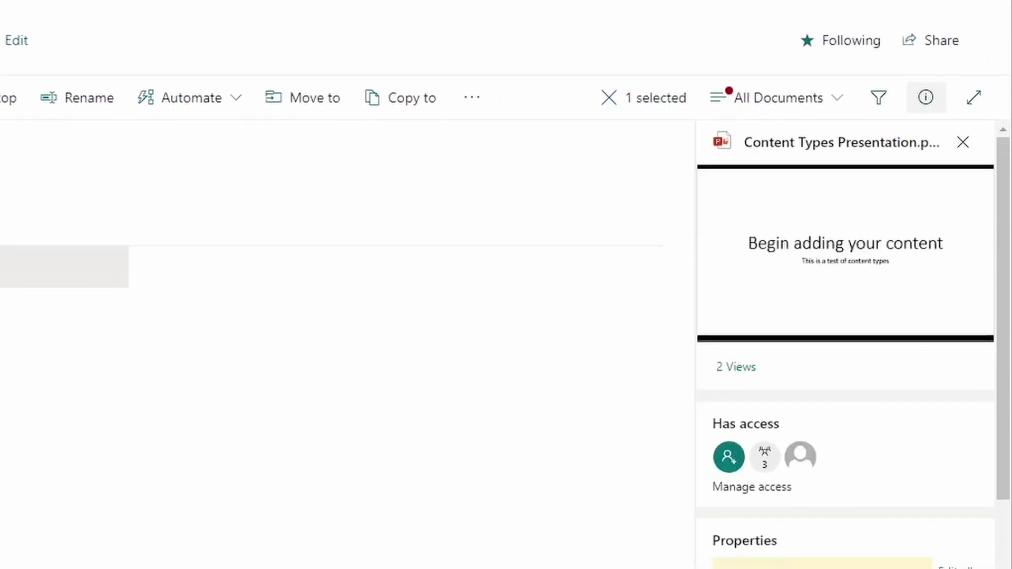
pyautogui.scroll(-4, 854, 561)
pyautogui.click(786, 536)
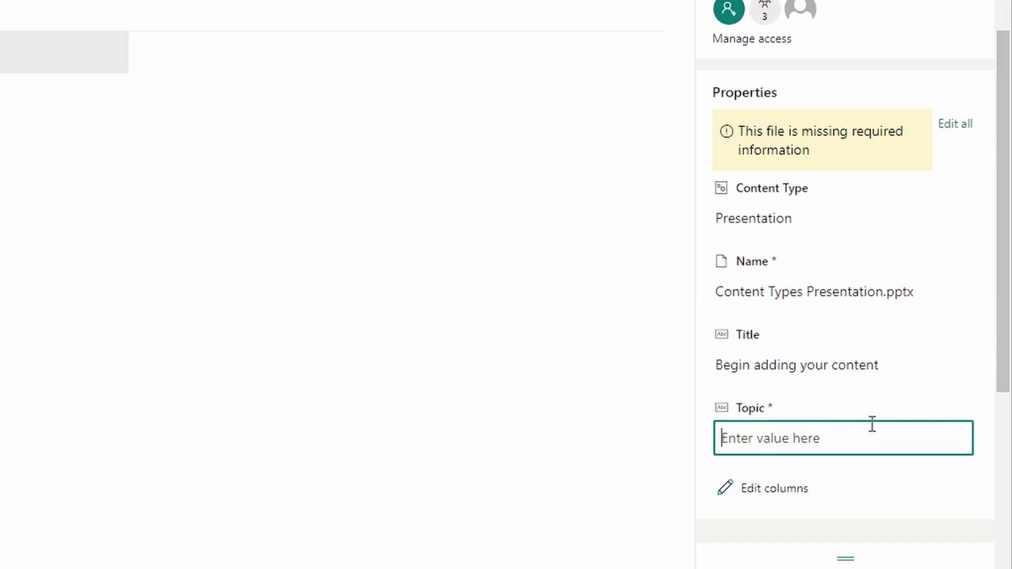
pyautogui.write('Sharep')
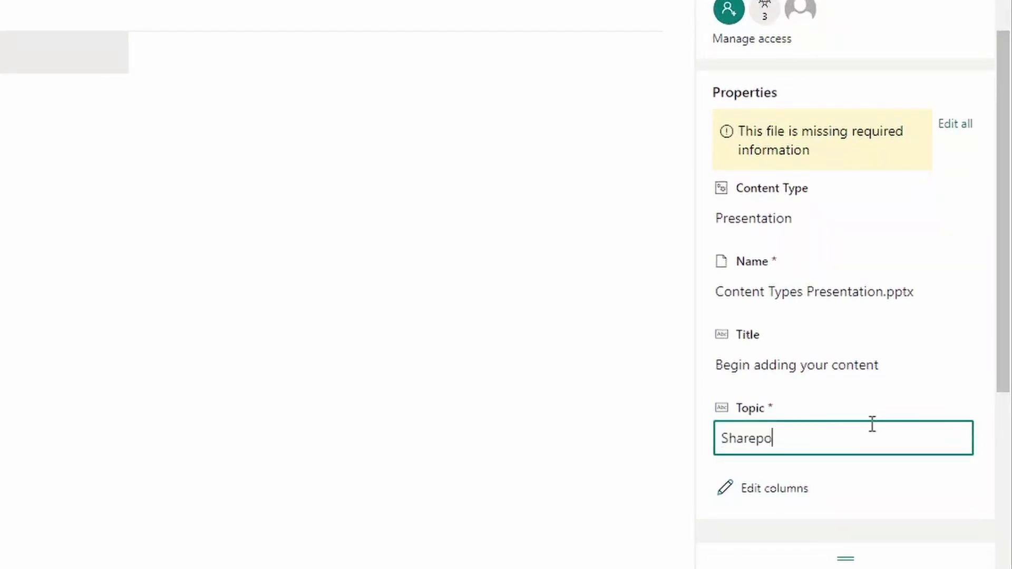
pyautogui.press('BackSpace')
pyautogui.write('Point')
pyautogui.press('Return')
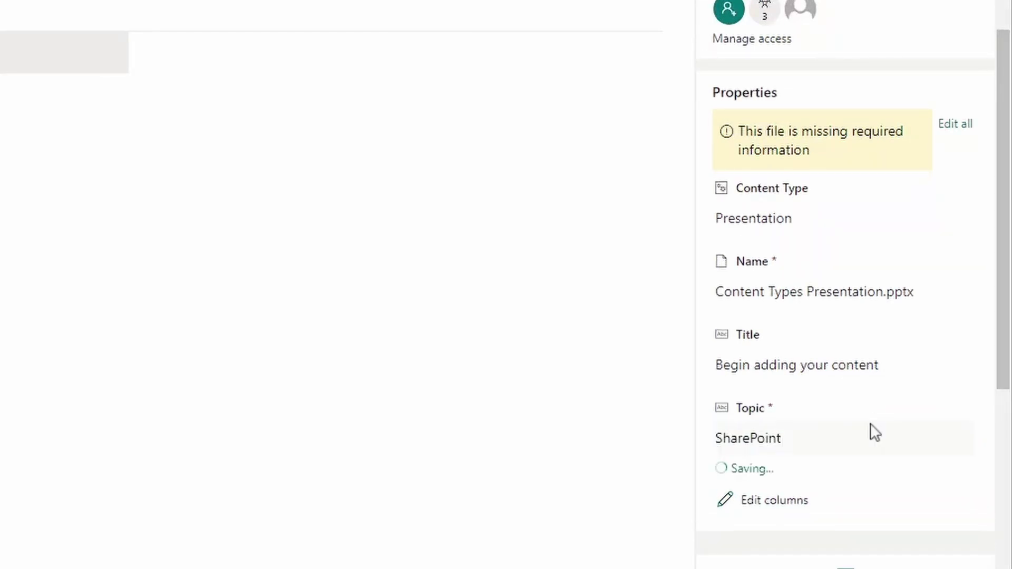
pyautogui.click(249, 416)
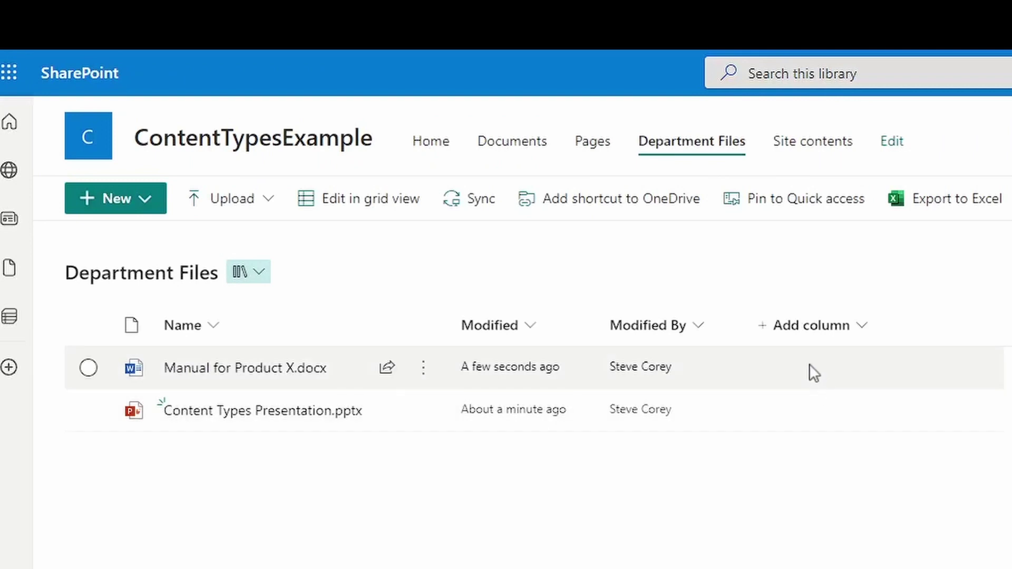
# Set Manual for Product X.docx to the Manual content type with Product 'Product X'.
pyautogui.click(805, 364)
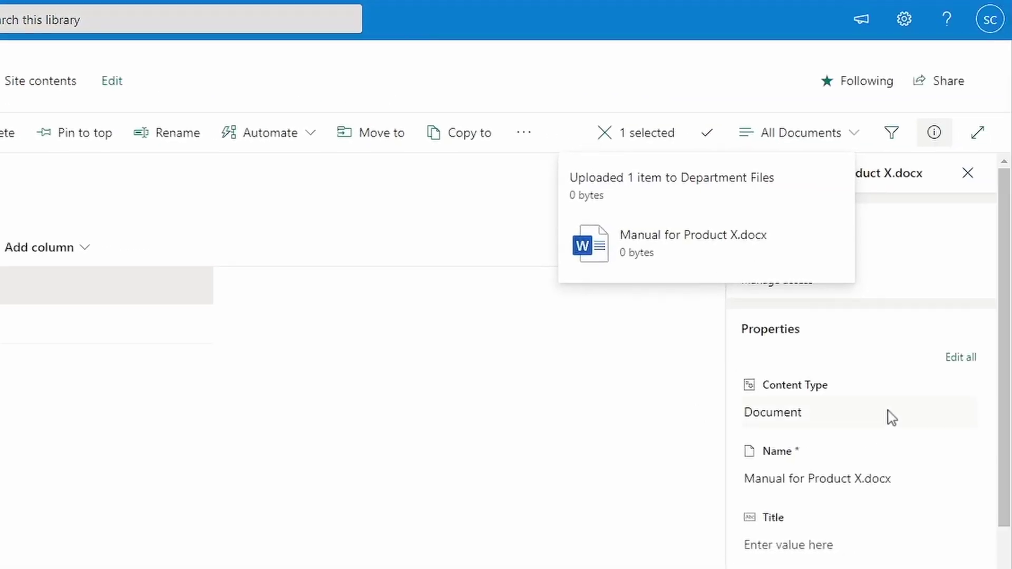
pyautogui.click(824, 418)
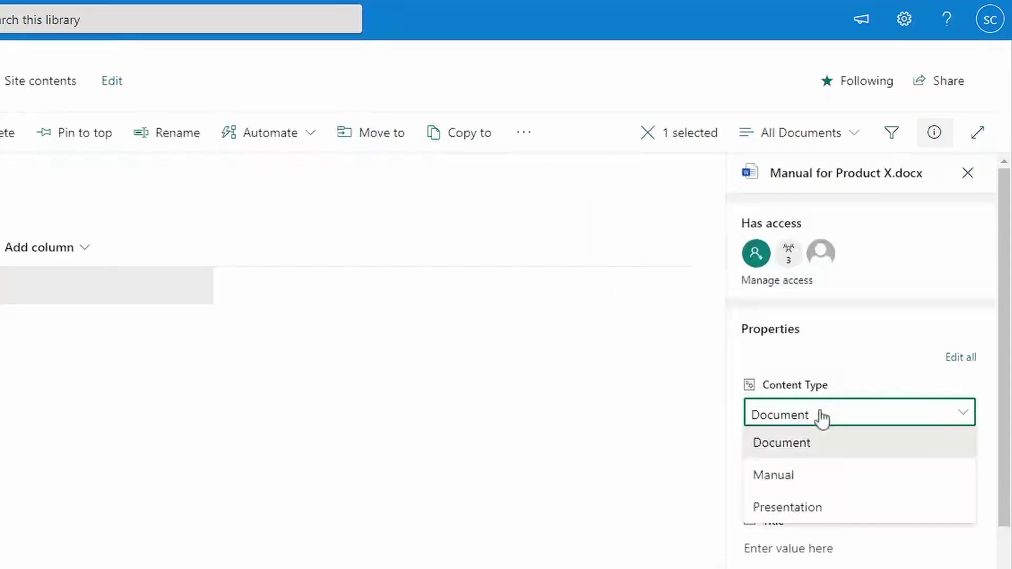
pyautogui.click(799, 477)
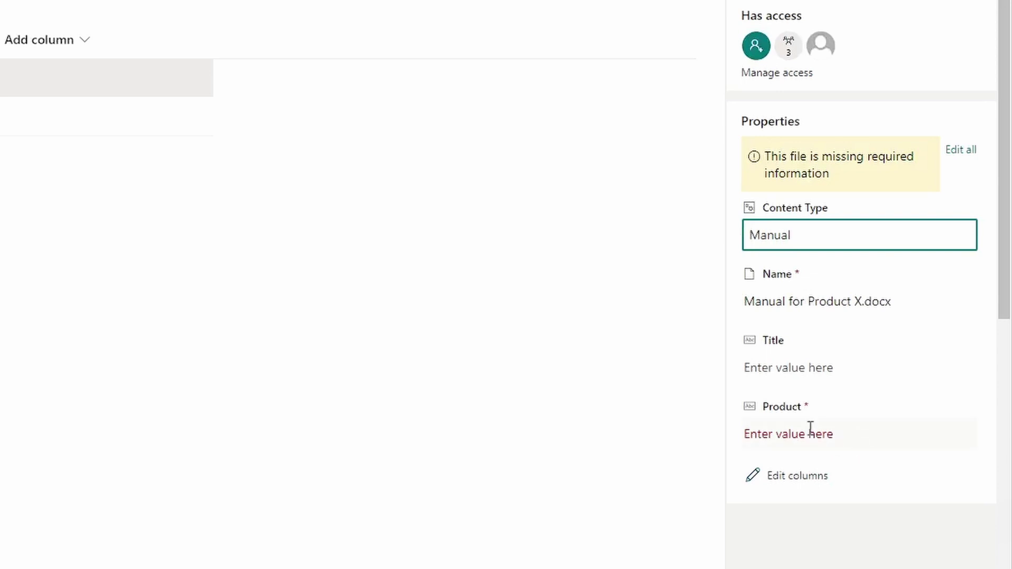
pyautogui.click(828, 514)
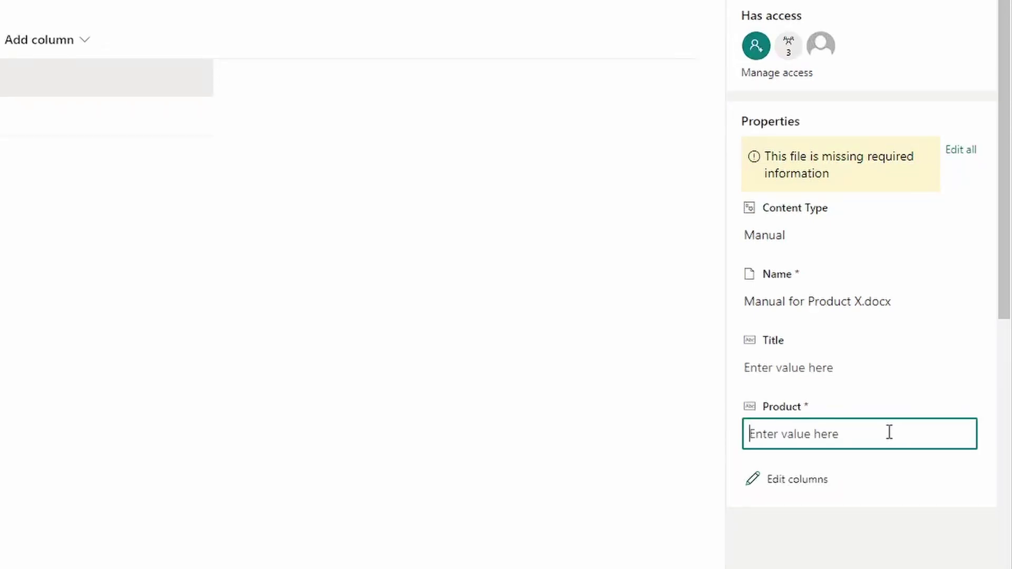
pyautogui.write('Product X')
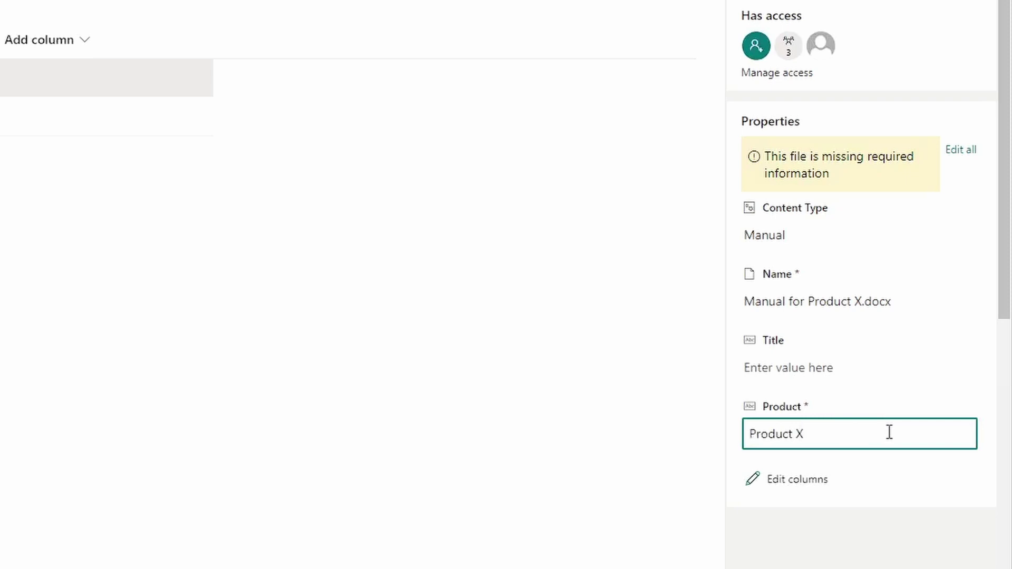
pyautogui.press('Return')
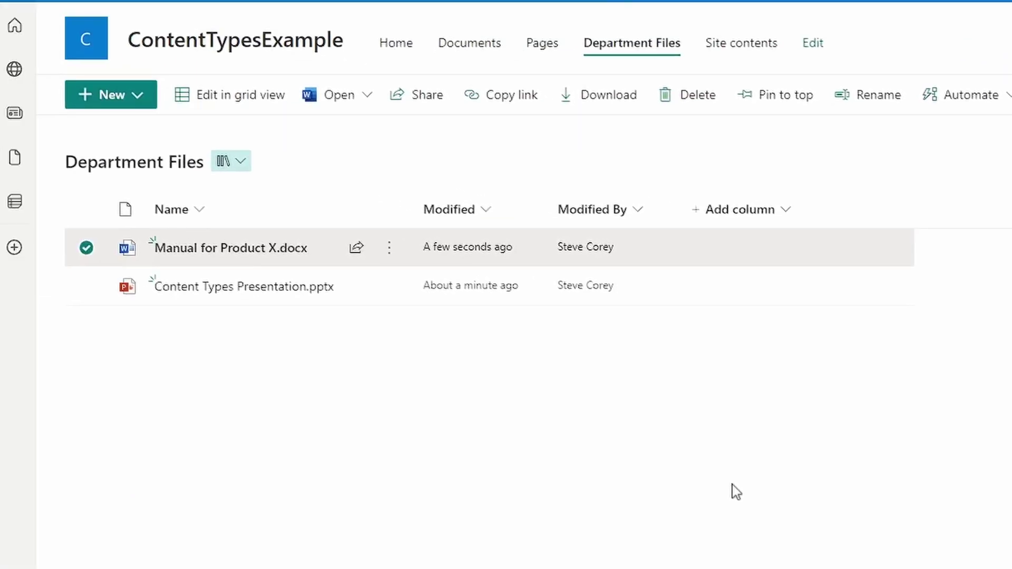
# Add the Product and Topic columns to the All Documents view and save it.
pyautogui.click(732, 484)
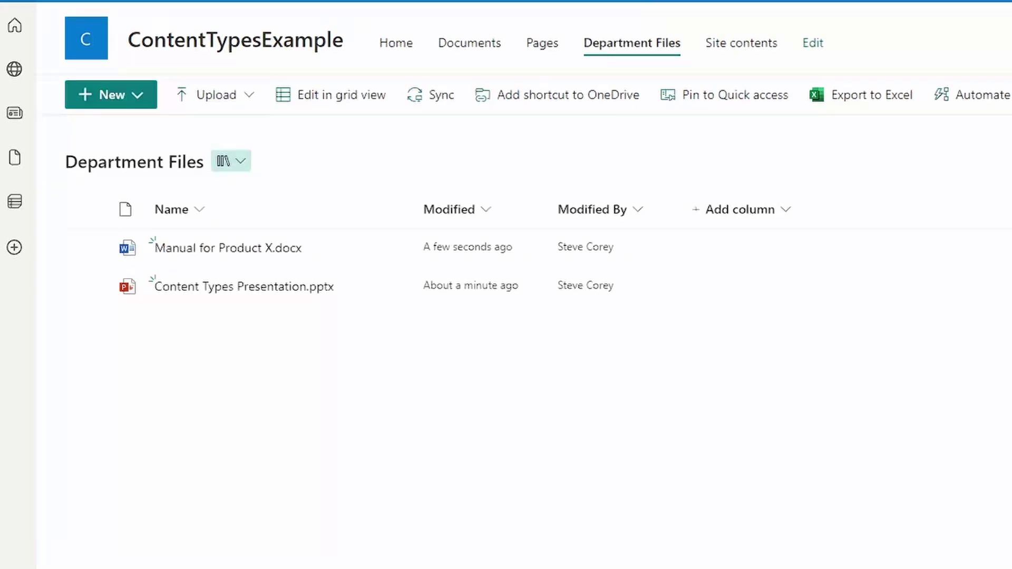
pyautogui.click(893, 95)
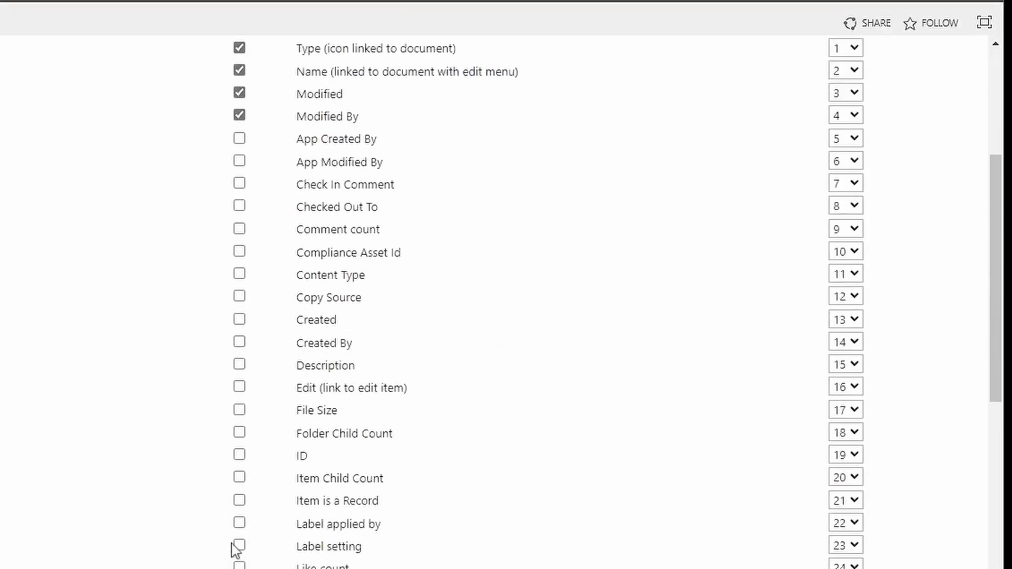
pyautogui.scroll(-1, 262, 500)
pyautogui.click(240, 449)
pyautogui.scroll(-3, 247, 445)
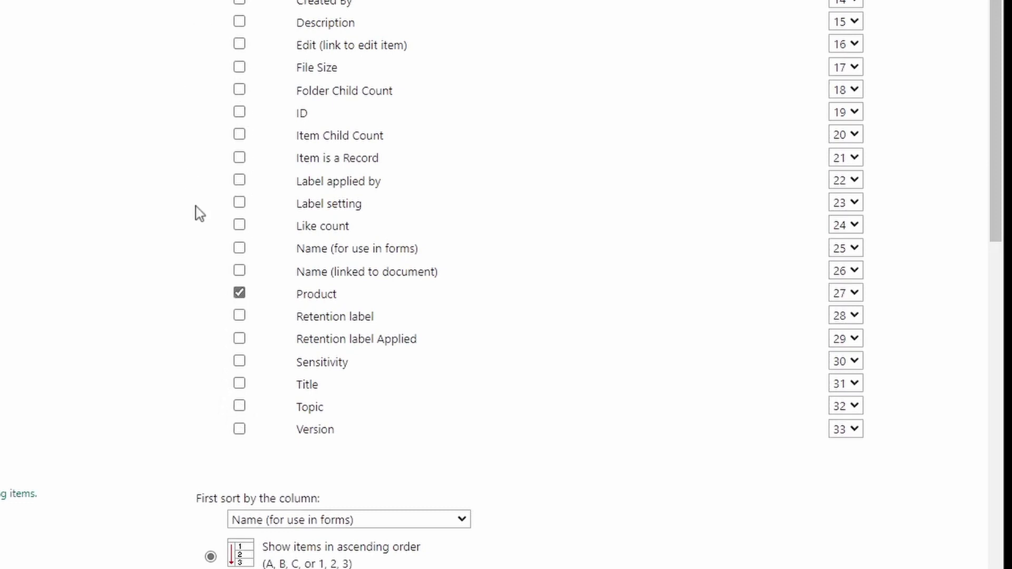
pyautogui.click(241, 407)
pyautogui.scroll(10, 725, 364)
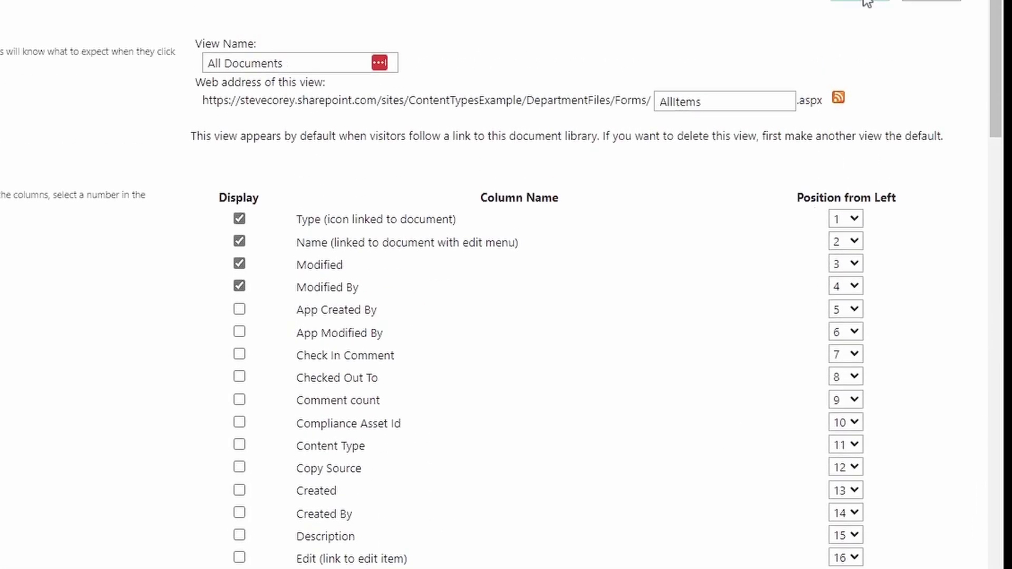
pyautogui.scroll(5, 865, 127)
pyautogui.click(866, 188)
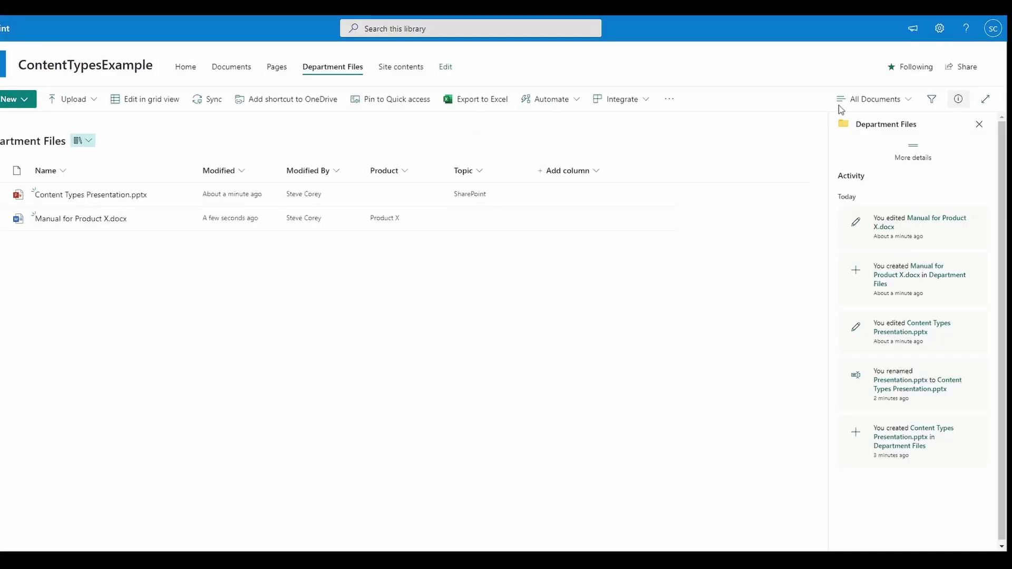
# Save the current view as a new view named Manuals.
pyautogui.click(864, 99)
pyautogui.click(866, 242)
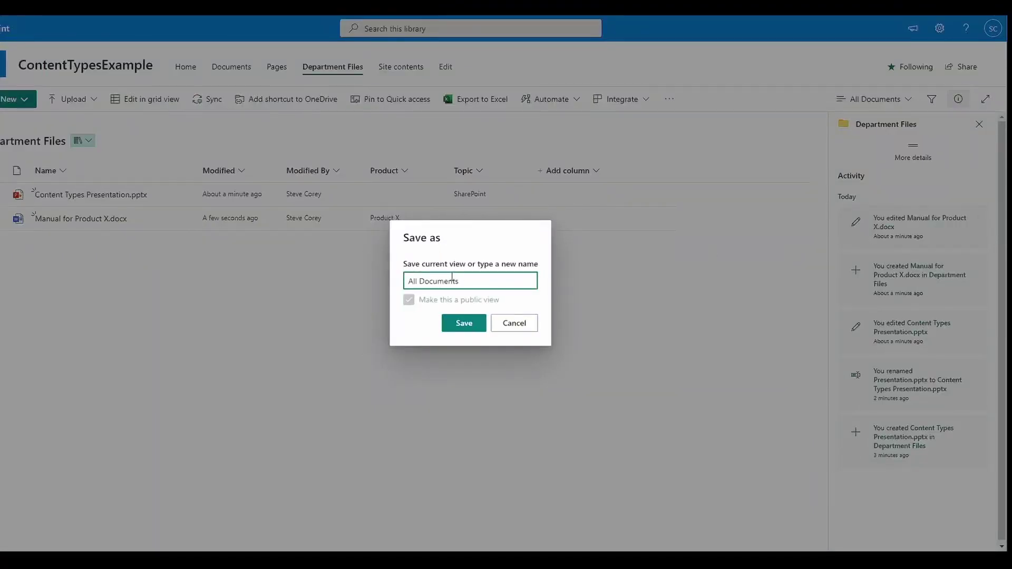
pyautogui.moveTo(475, 282); pyautogui.dragTo(382, 279)
pyautogui.write('Manuals')
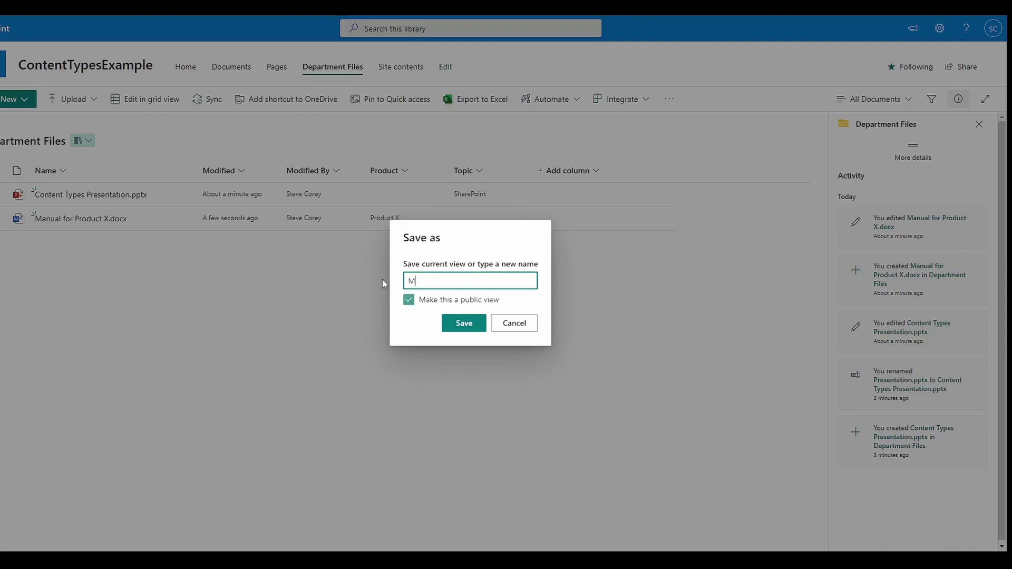
pyautogui.click(465, 326)
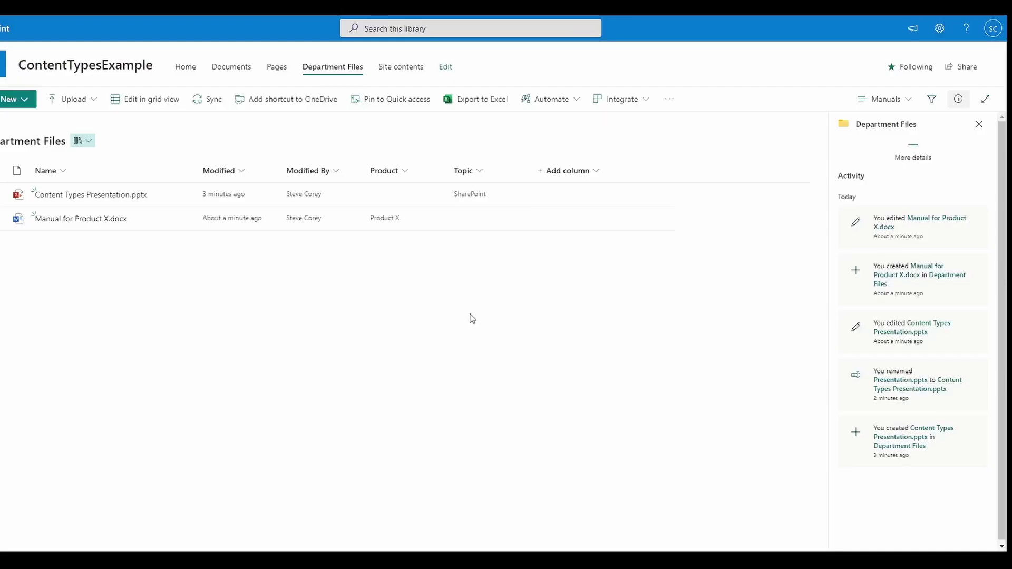
# Filter the Manuals view to Content Type is equal to Manual.
pyautogui.click(884, 103)
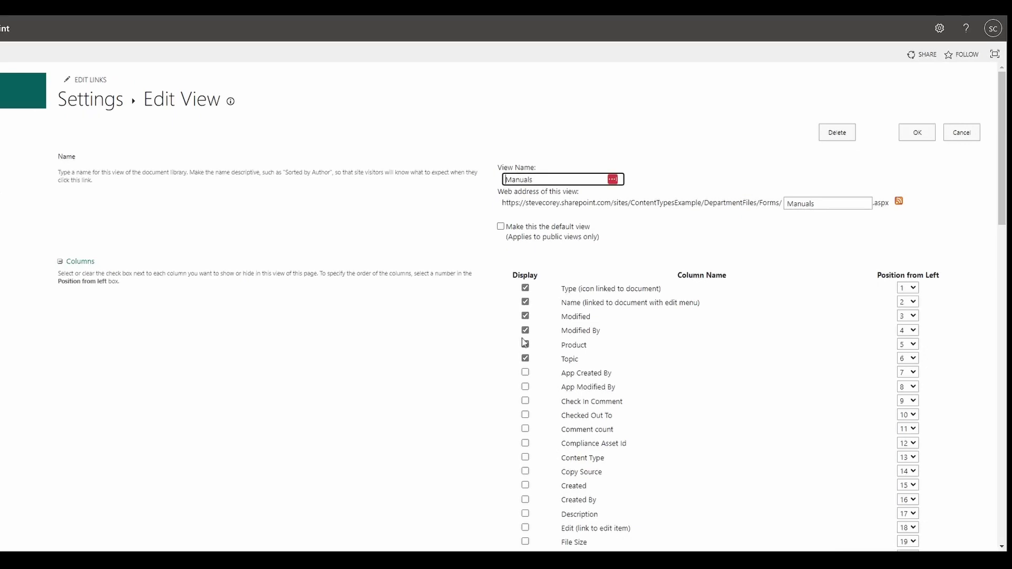
pyautogui.scroll(-12, 560, 350)
pyautogui.scroll(-2, 559, 346)
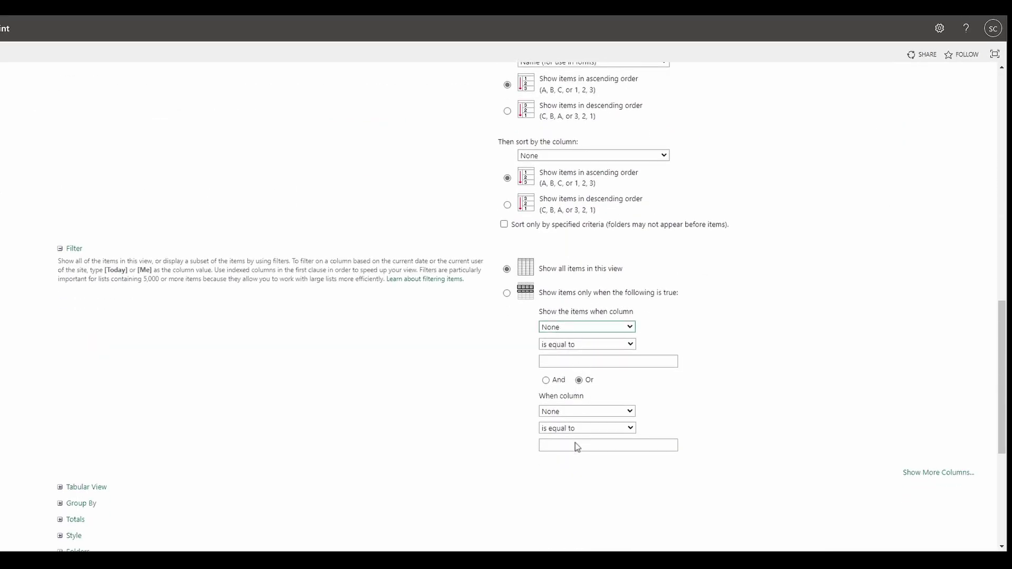
pyautogui.click(587, 412)
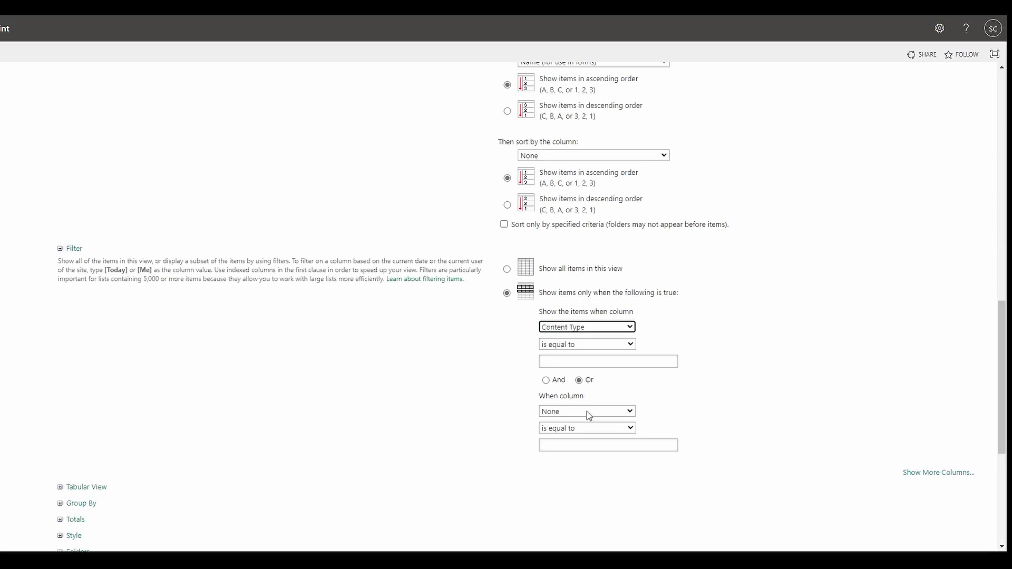
pyautogui.click(581, 365)
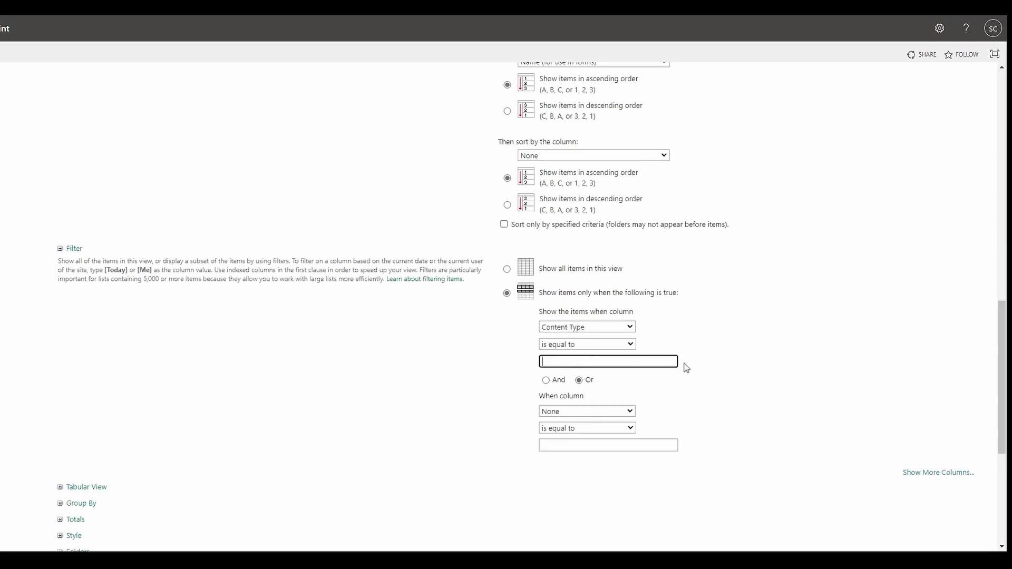
pyautogui.write('Manual')
pyautogui.click(745, 391)
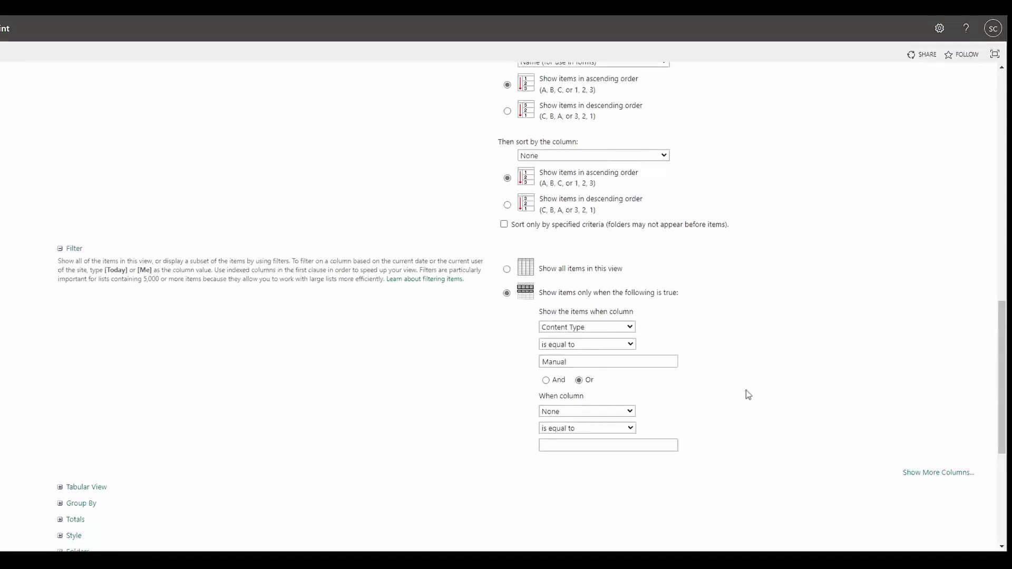
pyautogui.scroll(-5, 824, 477)
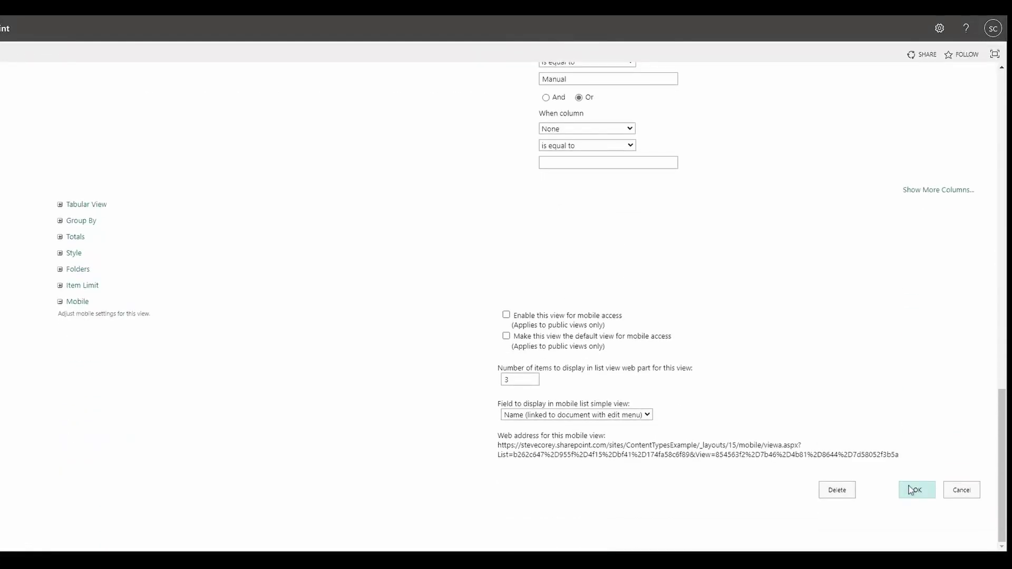
pyautogui.click(911, 490)
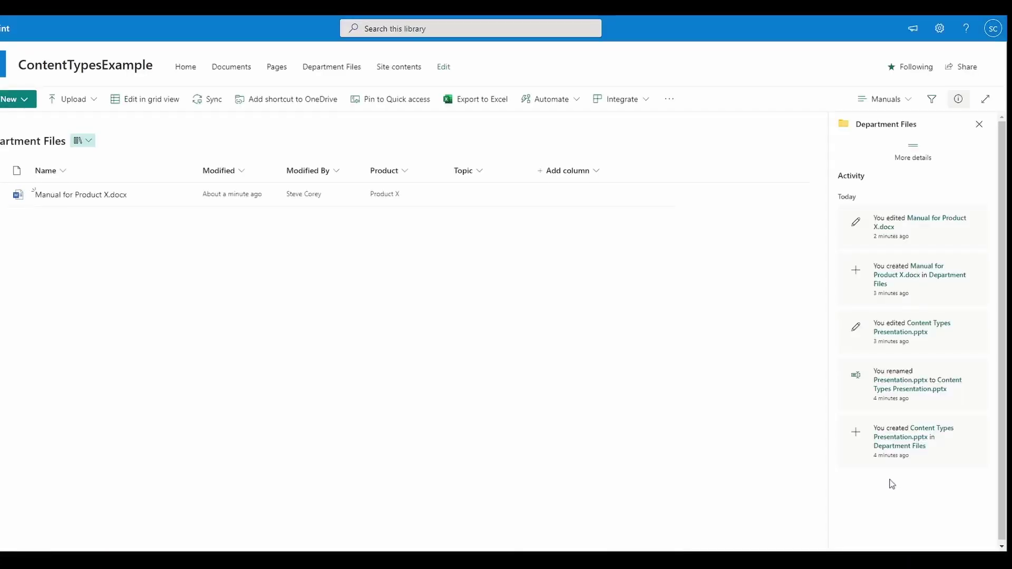
# Save the Manuals view as a new view named Presentations.
pyautogui.click(883, 102)
pyautogui.click(883, 262)
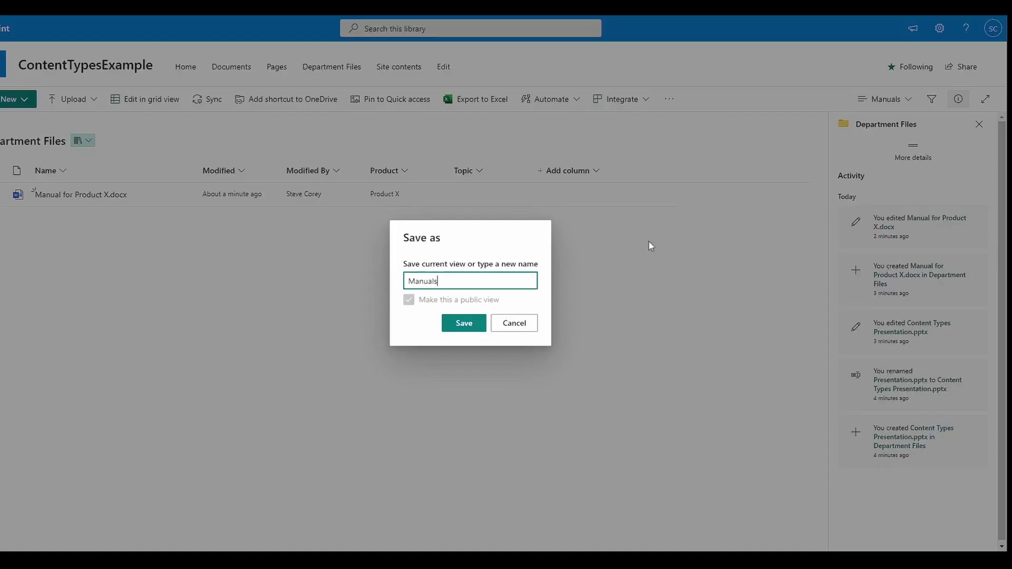
pyautogui.moveTo(447, 279); pyautogui.dragTo(374, 277)
pyautogui.write('Pr')
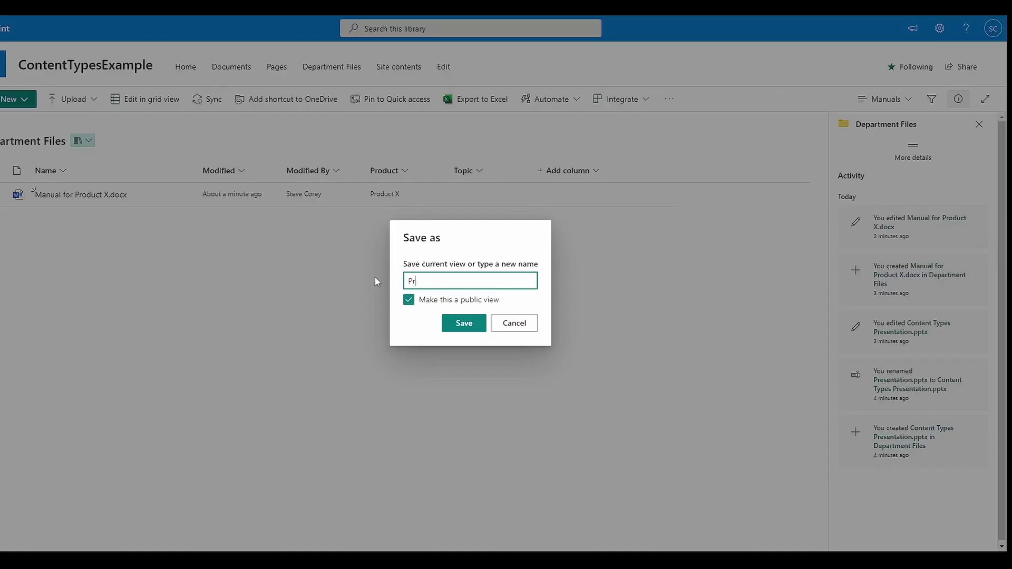
pyautogui.write('odu')
pyautogui.write('tions')
pyautogui.click(469, 325)
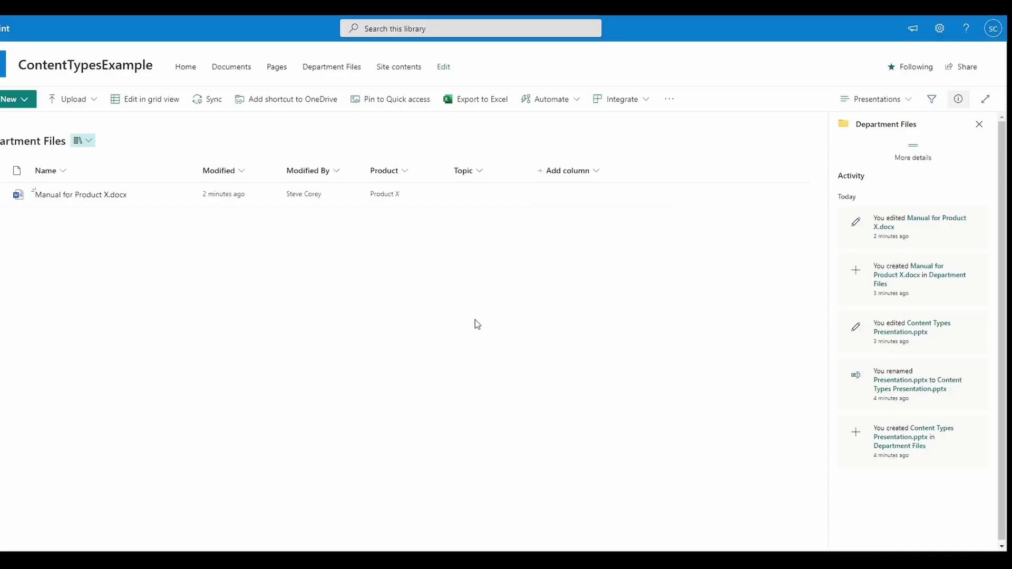
# Change the Presentations view's Content Type filter value to Presentation.
pyautogui.click(864, 101)
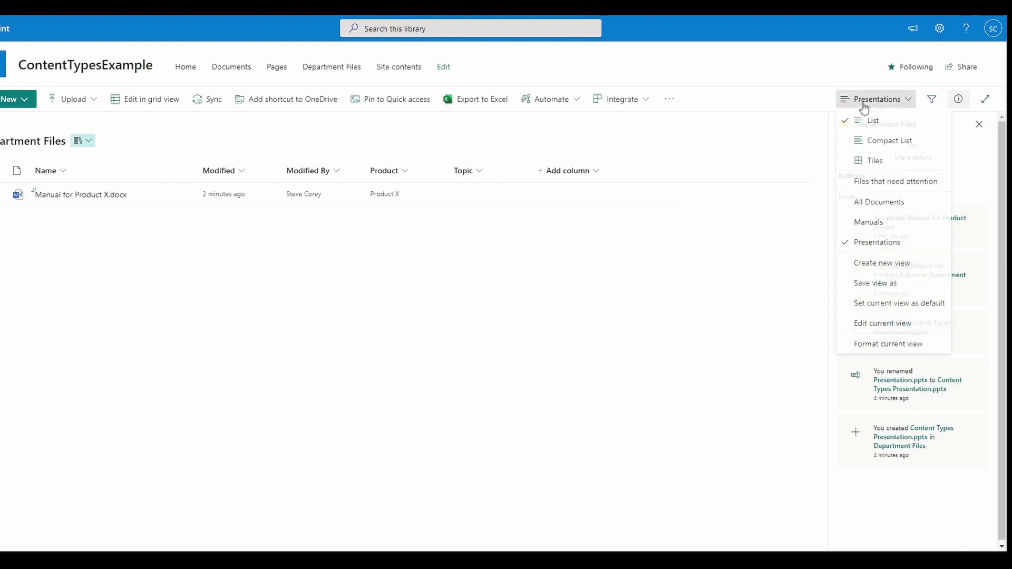
pyautogui.click(866, 324)
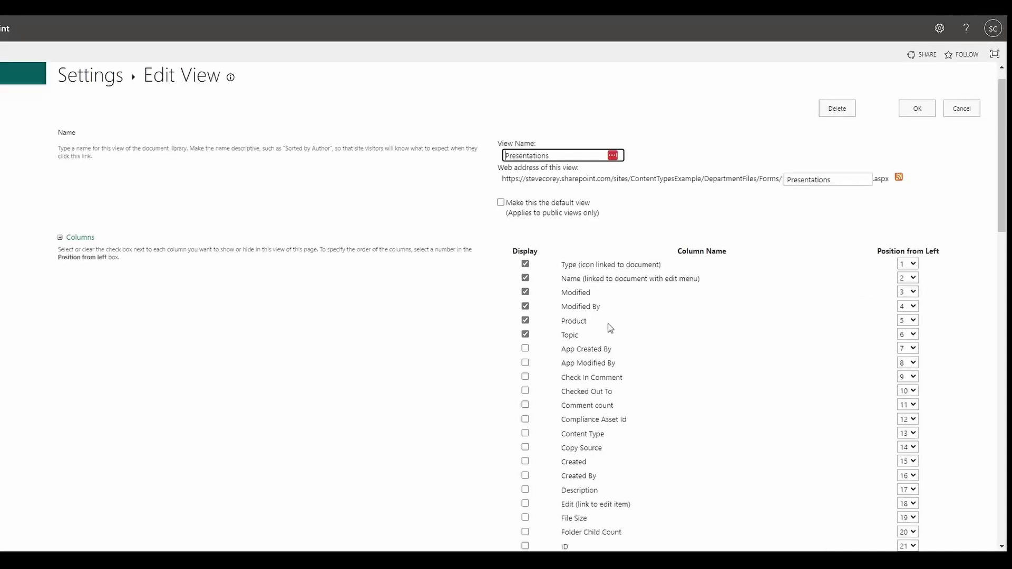
pyautogui.scroll(-15, 610, 328)
pyautogui.moveTo(592, 288); pyautogui.dragTo(487, 281)
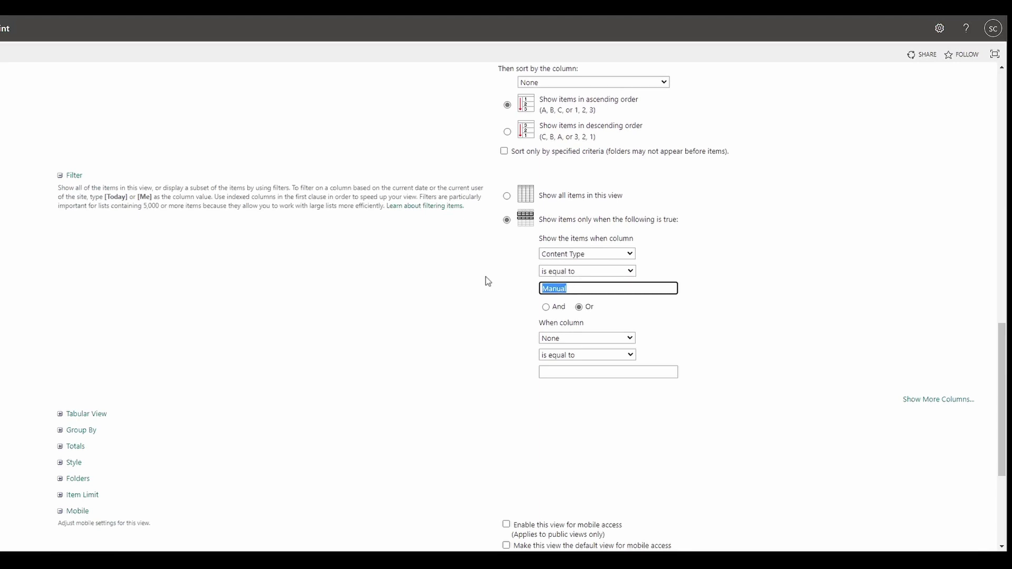
pyautogui.write('Presentation')
pyautogui.click(477, 281)
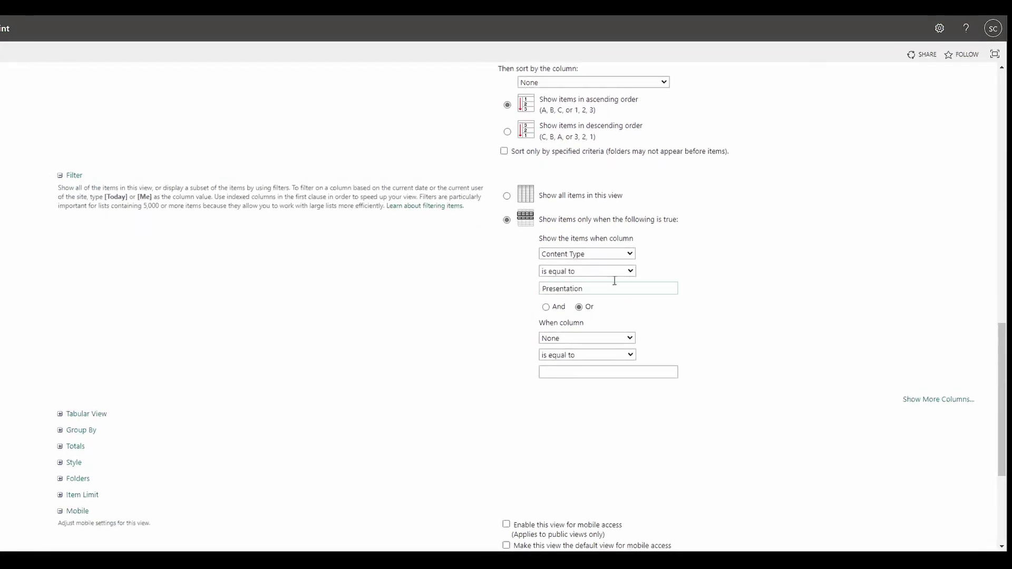
pyautogui.scroll(-4, 791, 350)
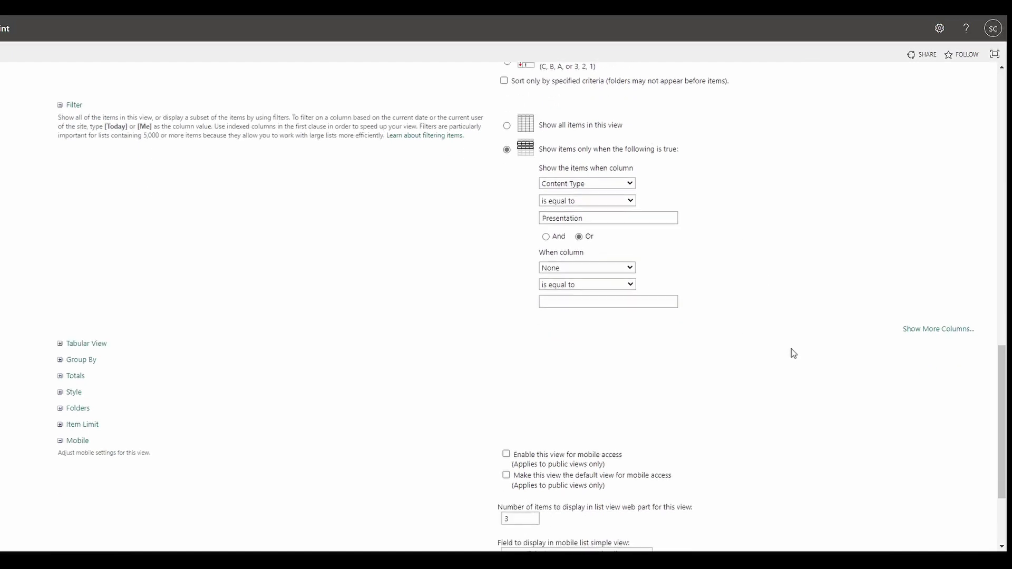
pyautogui.click(918, 490)
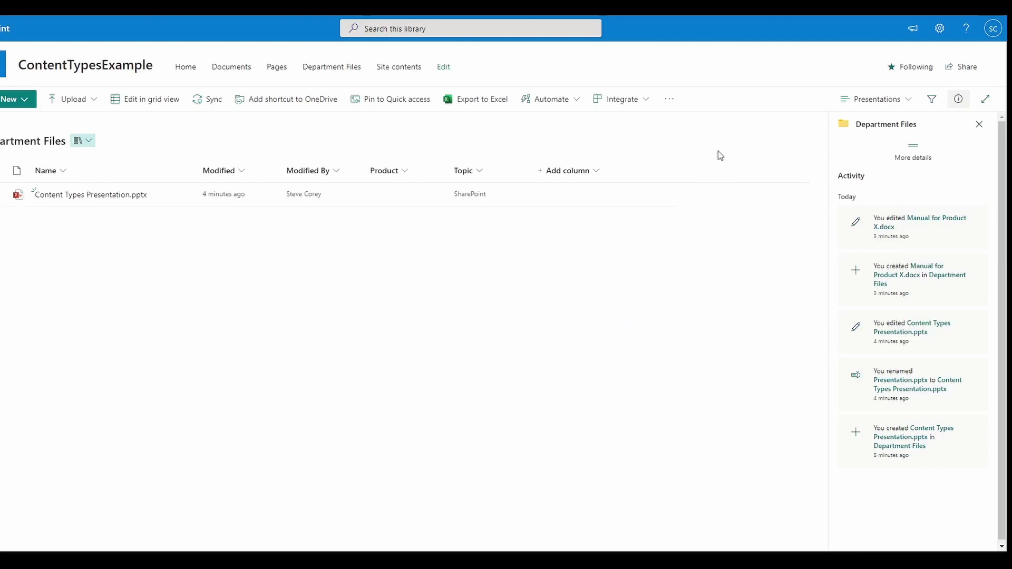
# Switch to the Manuals view, then back to the All Documents view.
pyautogui.click(881, 99)
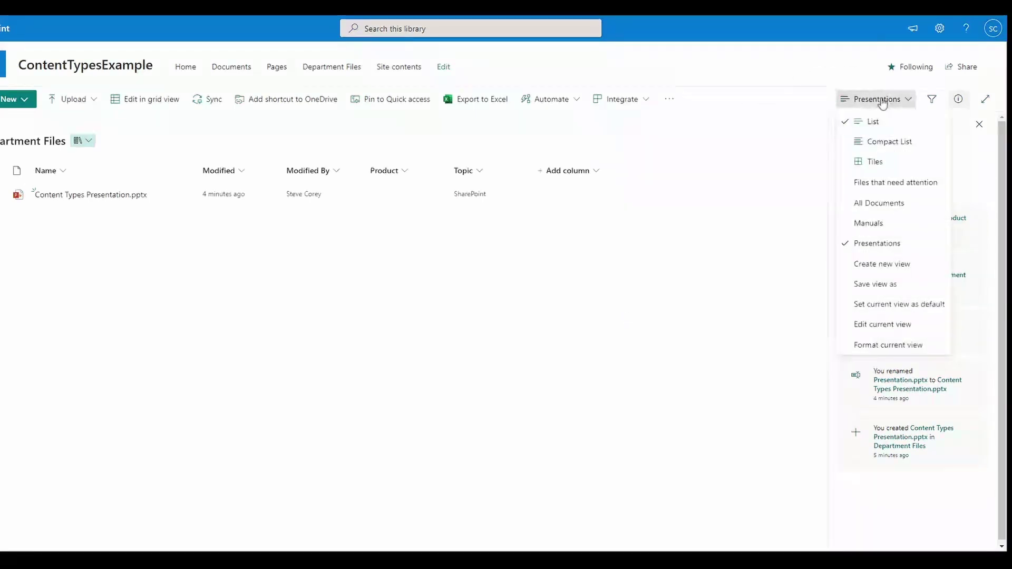
pyautogui.click(875, 223)
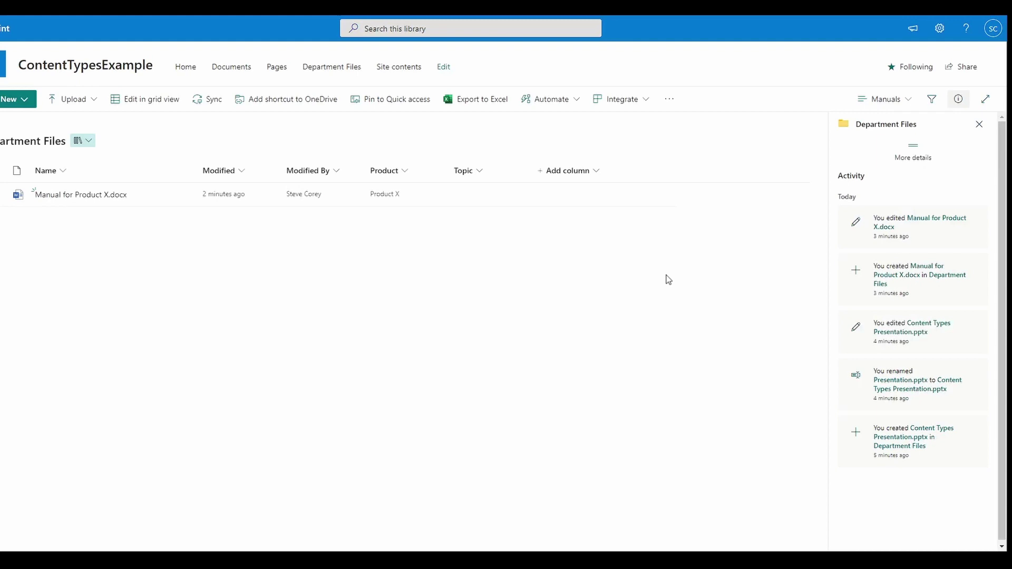
pyautogui.click(878, 101)
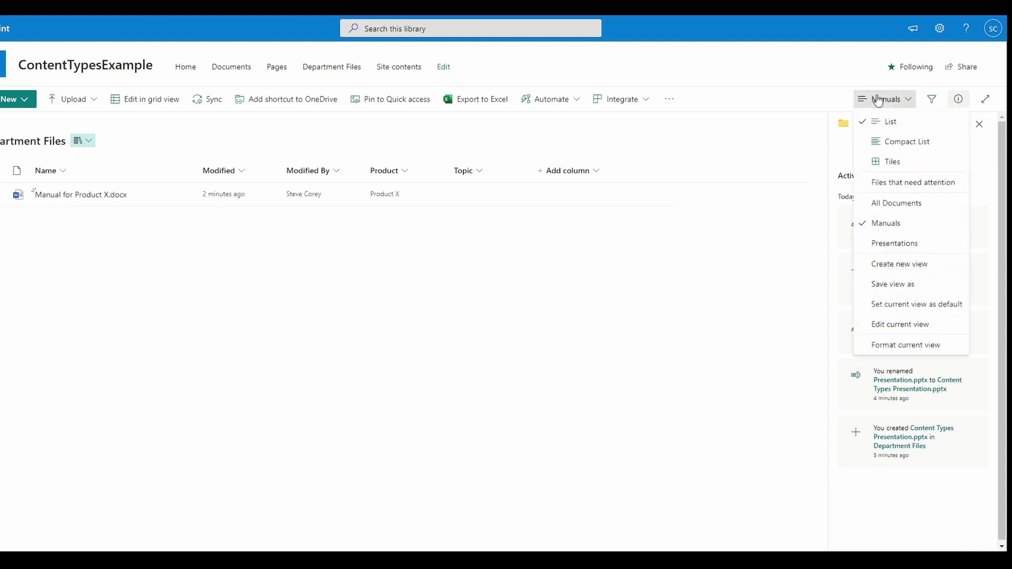
pyautogui.click(884, 202)
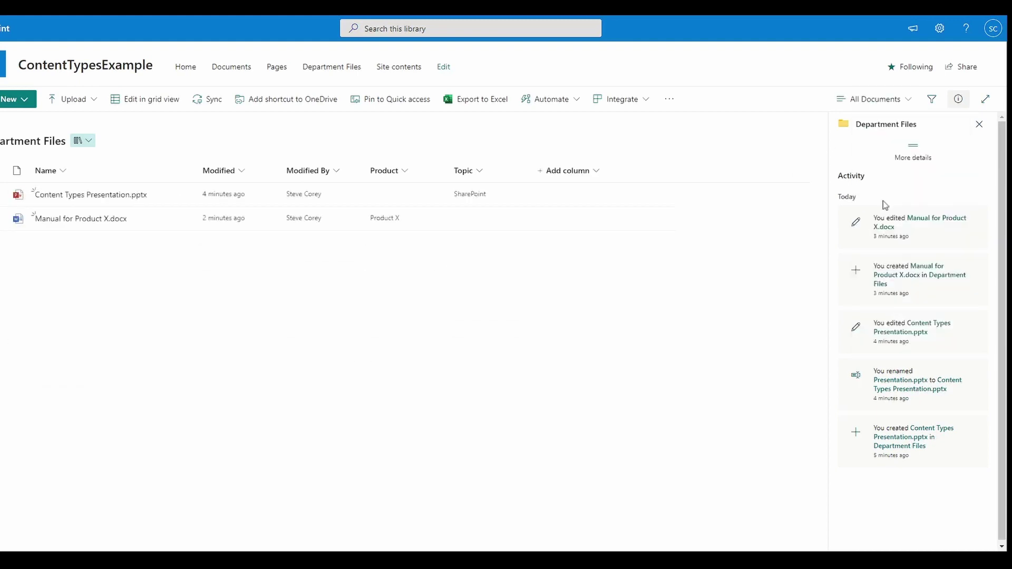